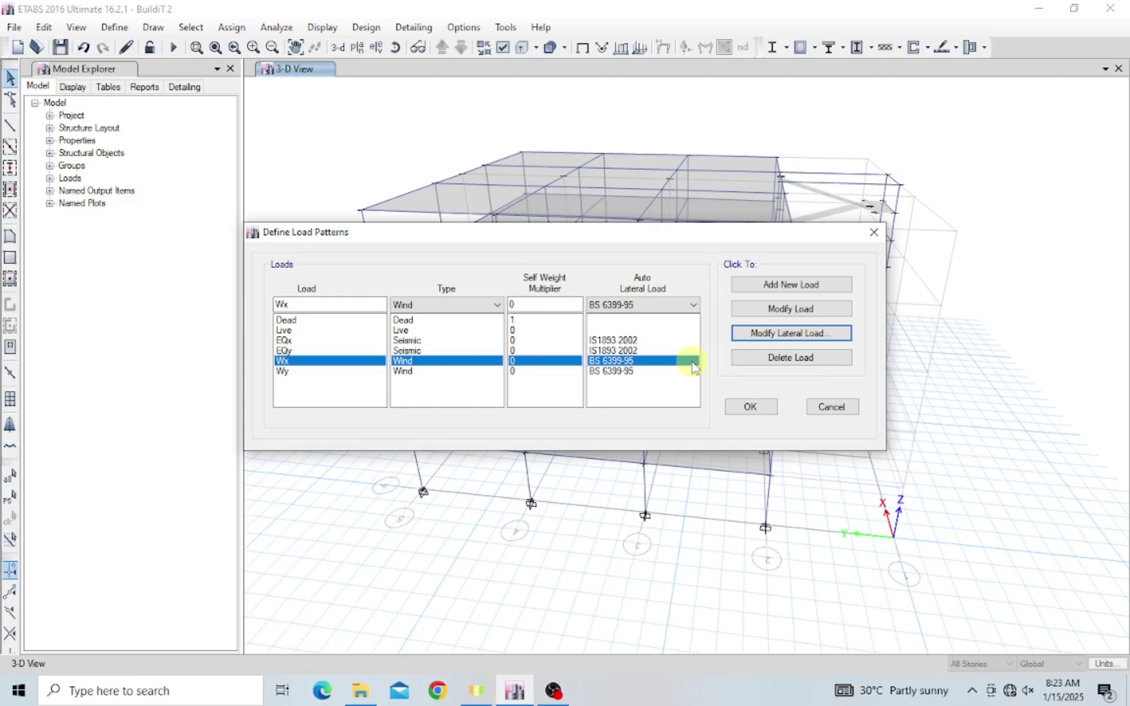
click(766, 342)
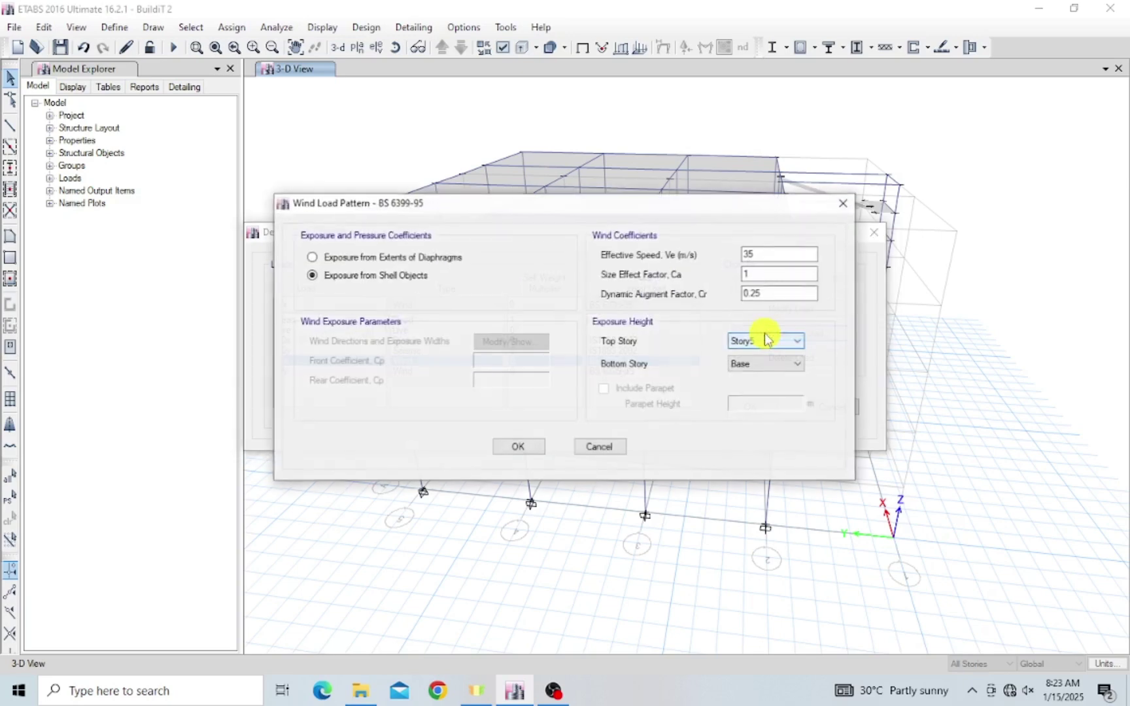
click(367, 259)
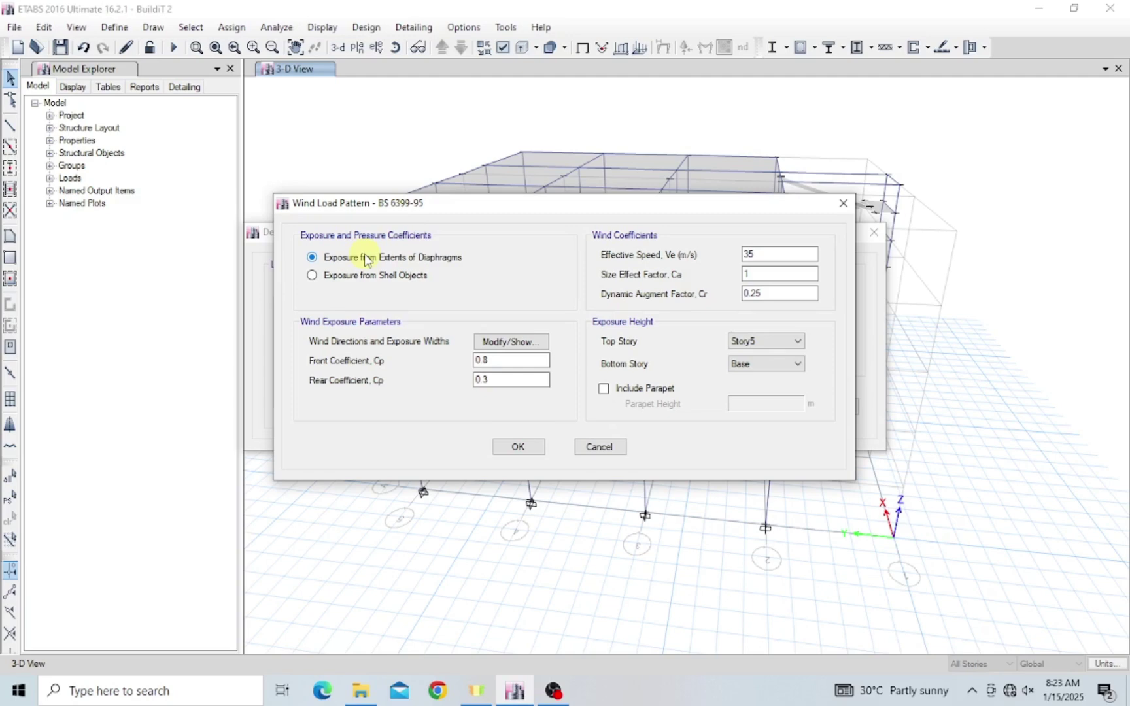
click(846, 204)
click(871, 232)
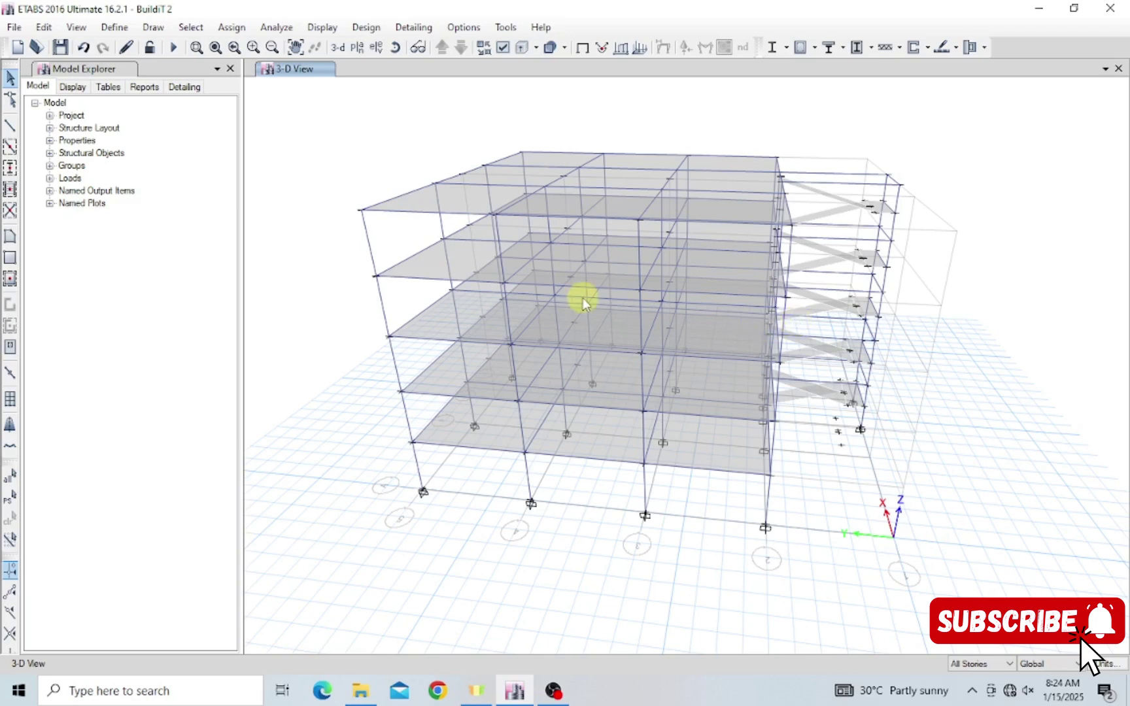
In the Story5 plan view, select all nine floor slab panels between grids A–E and 2–5
click(358, 47)
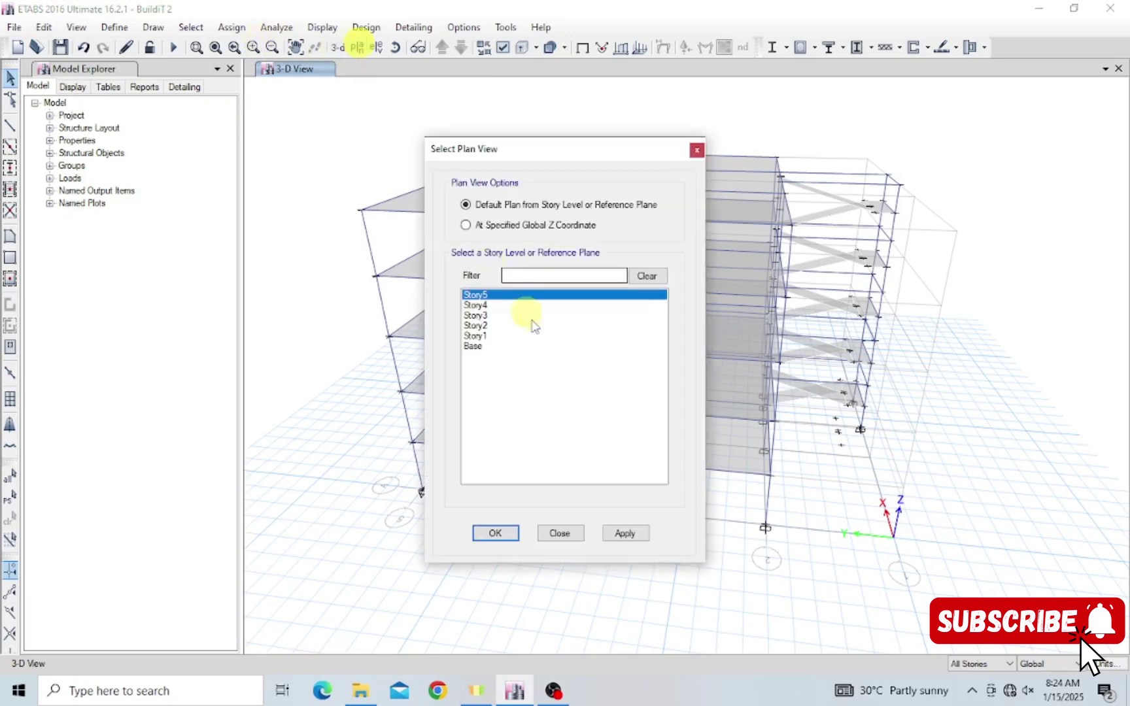
click(502, 533)
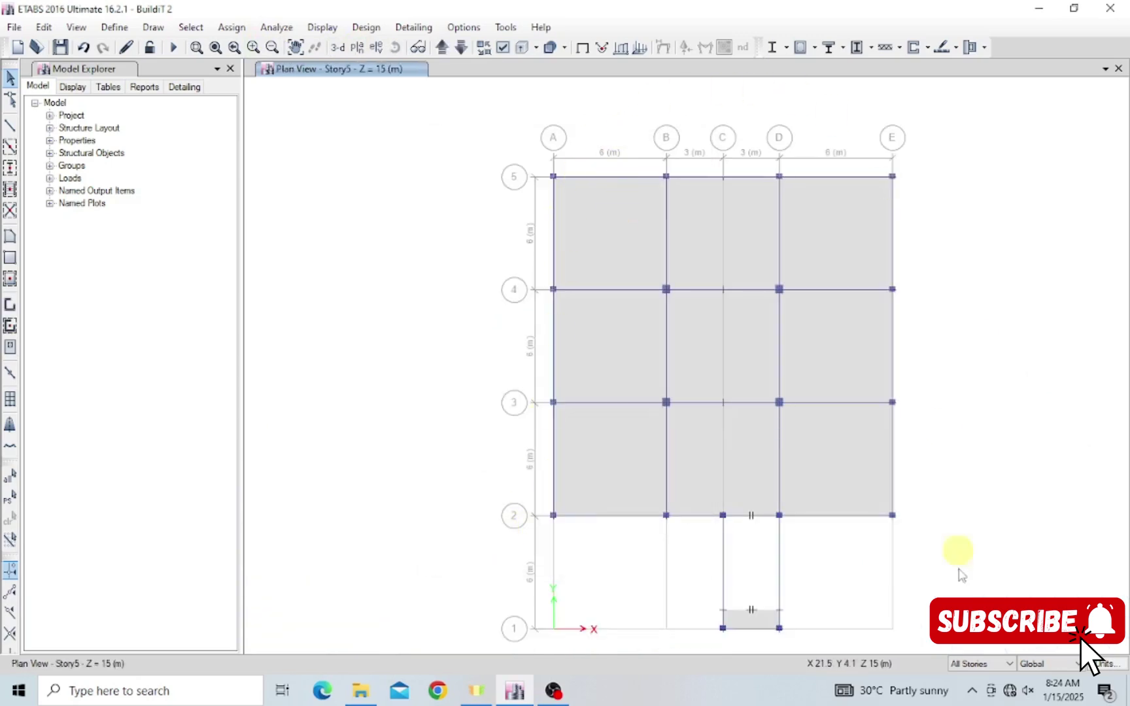
click(596, 225)
click(692, 218)
click(850, 233)
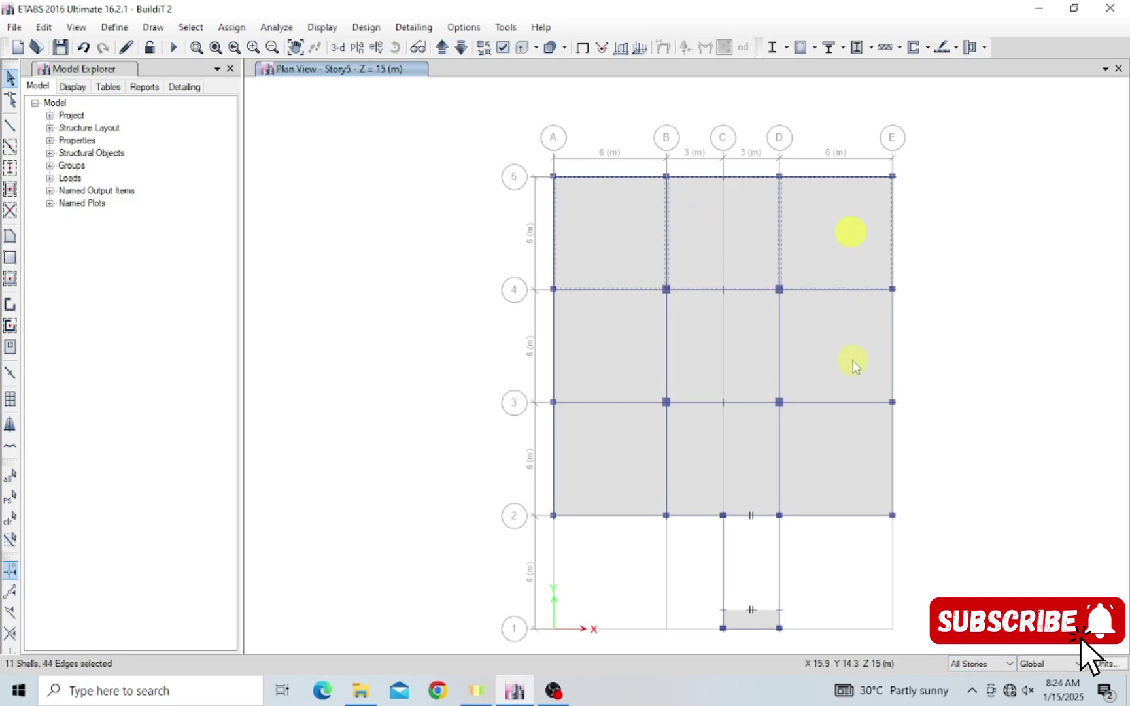
click(853, 361)
click(734, 343)
click(633, 342)
click(614, 445)
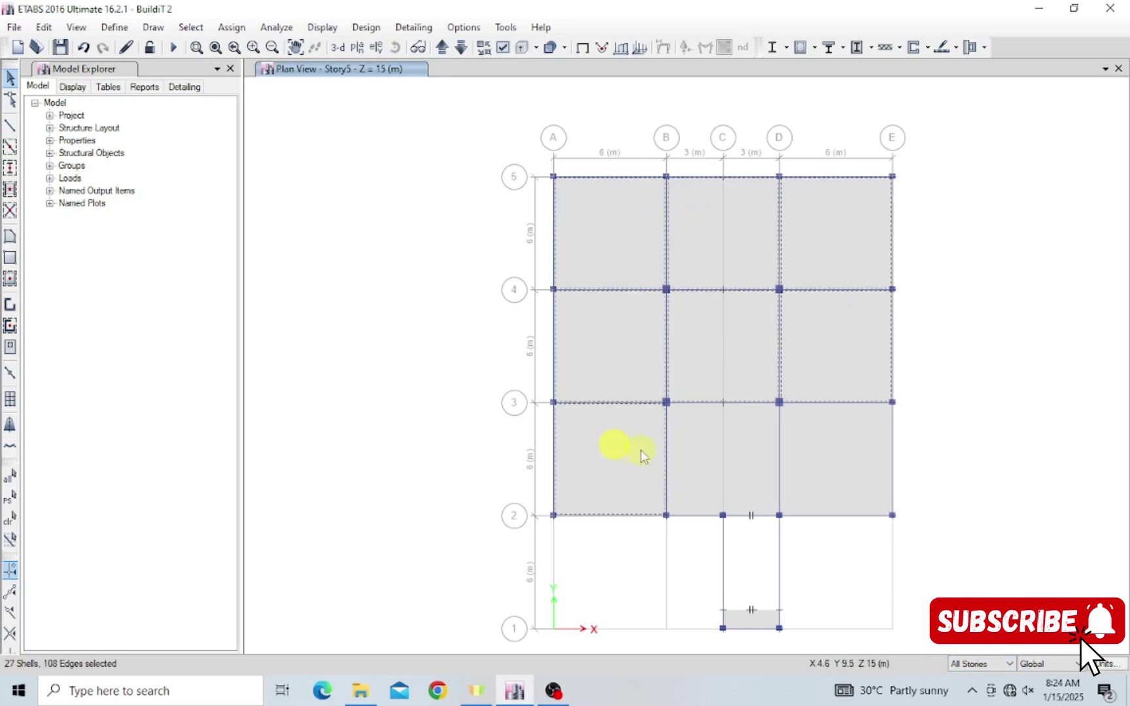
click(711, 455)
click(828, 448)
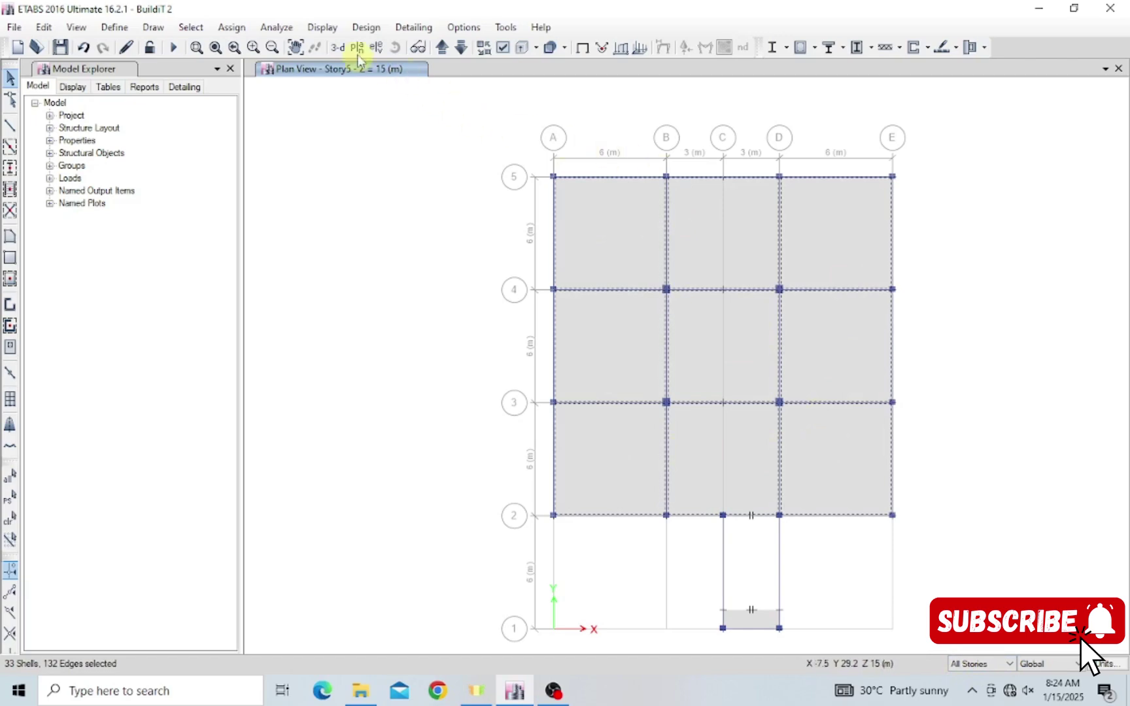
Check the rigidity setting in the definition of diaphragm D1, with the selected slabs shown in 3D
click(338, 47)
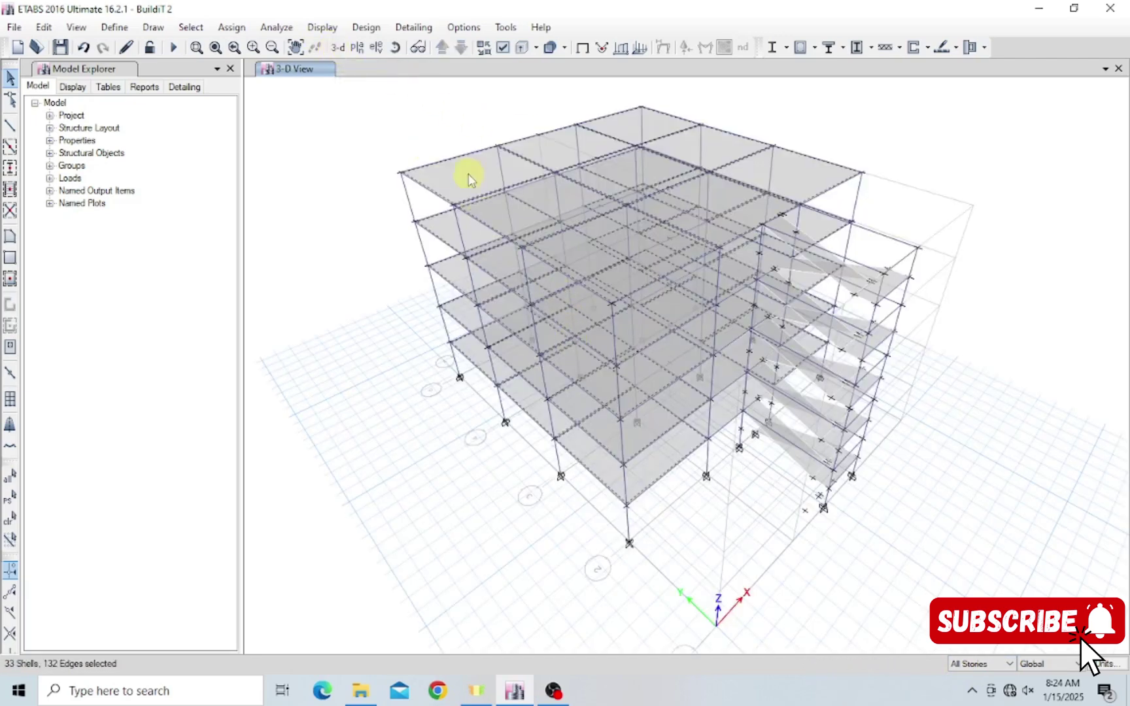
click(395, 47)
drag(412, 303, 518, 305)
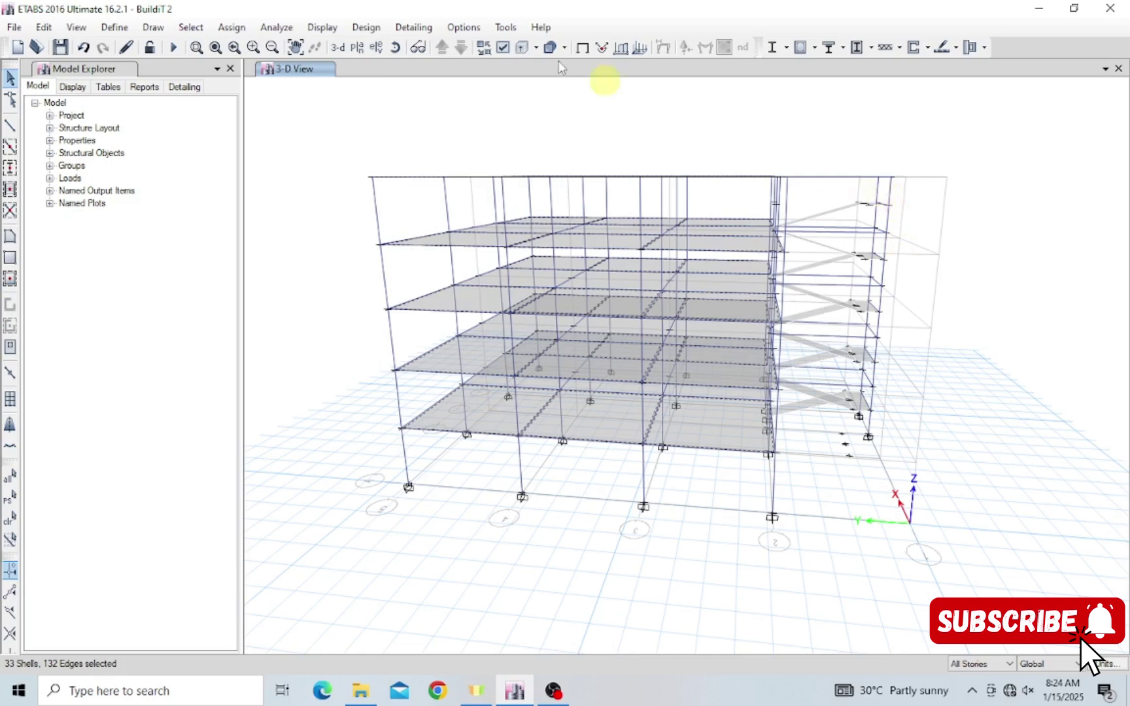
click(121, 28)
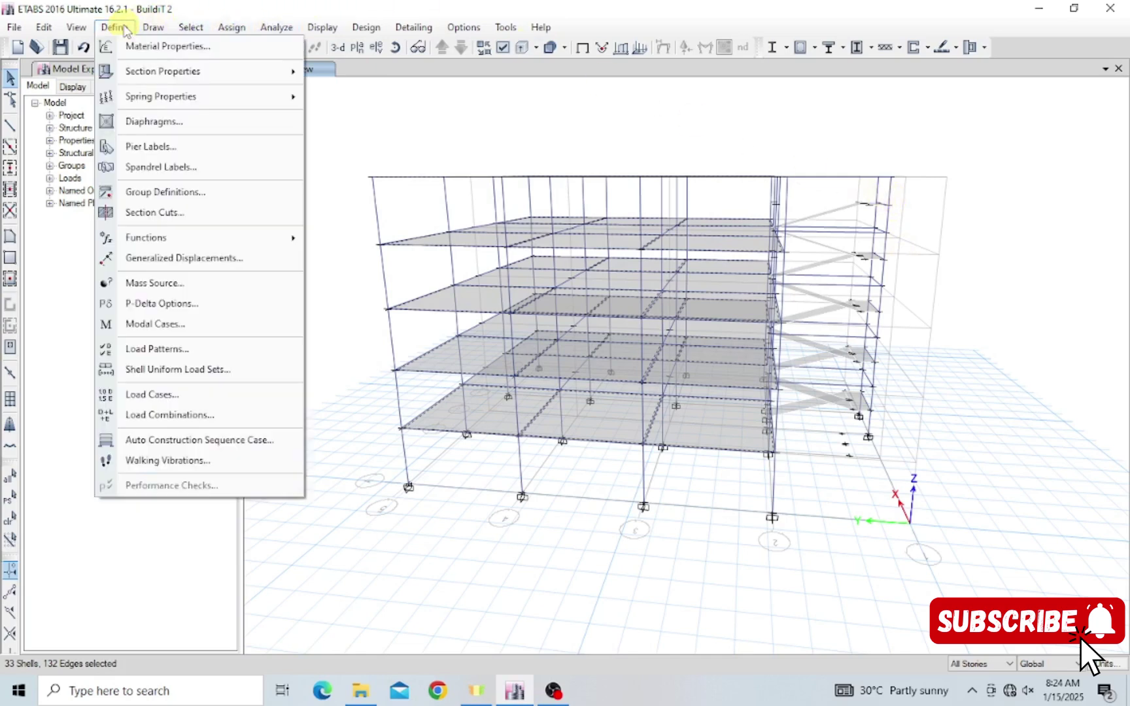
click(125, 29)
click(127, 29)
click(172, 122)
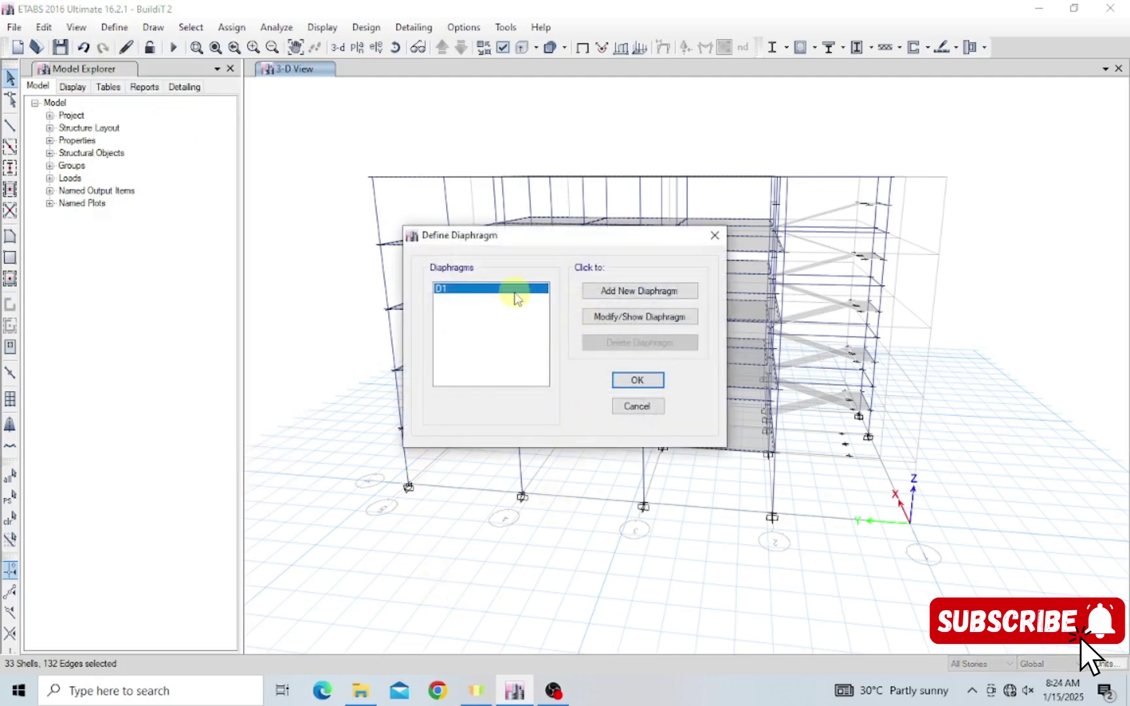
click(651, 316)
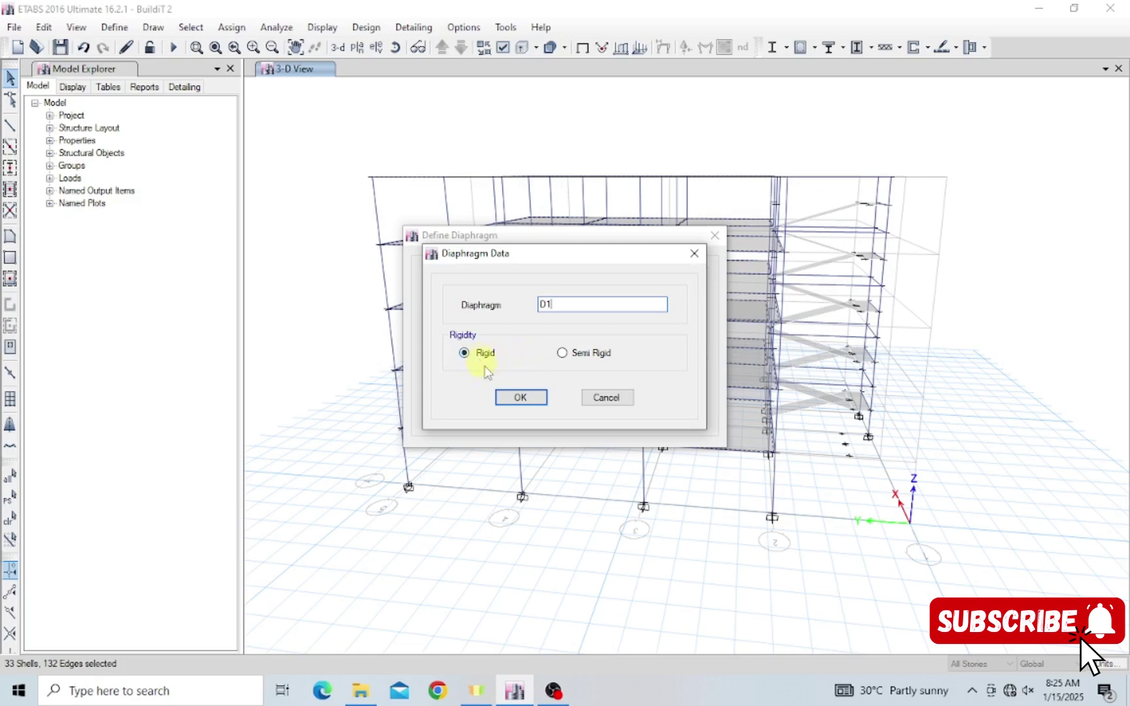
click(520, 397)
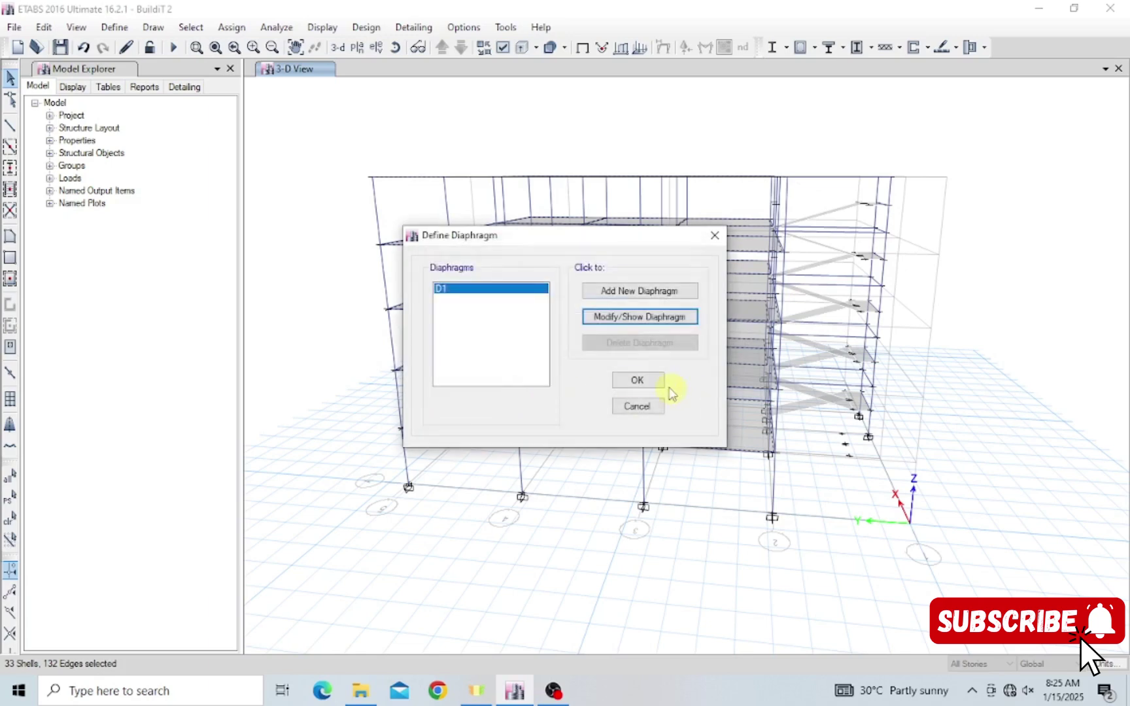
click(656, 381)
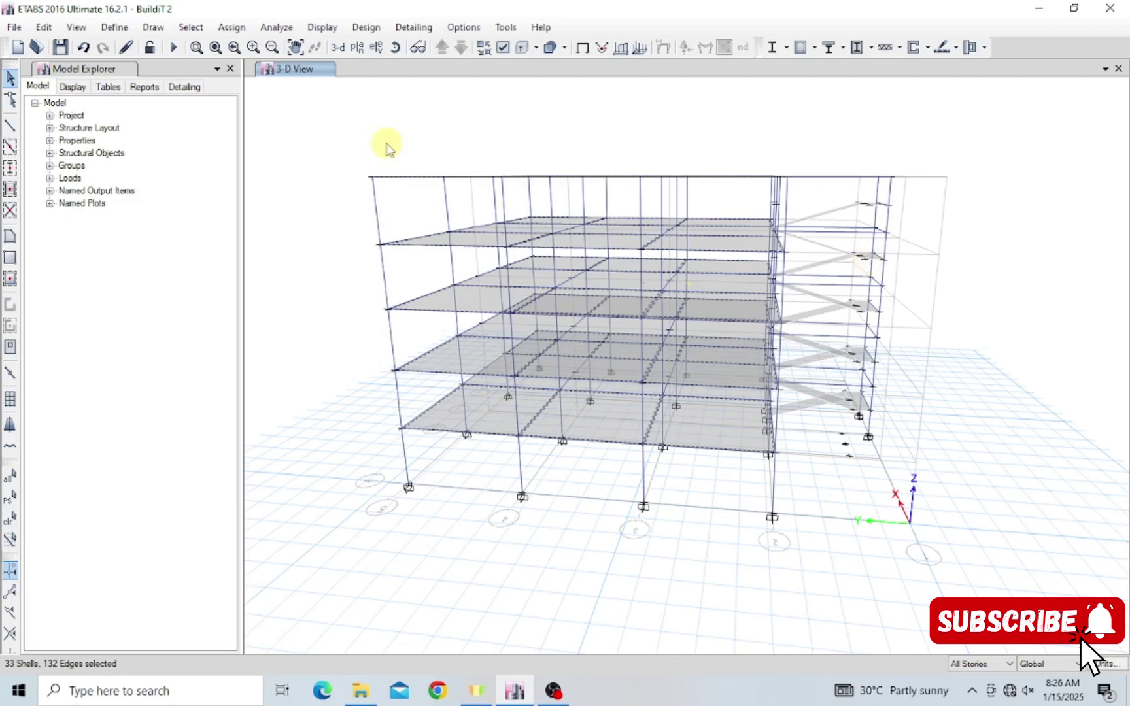
Assign diaphragm D1 to the selected floor slabs
click(232, 27)
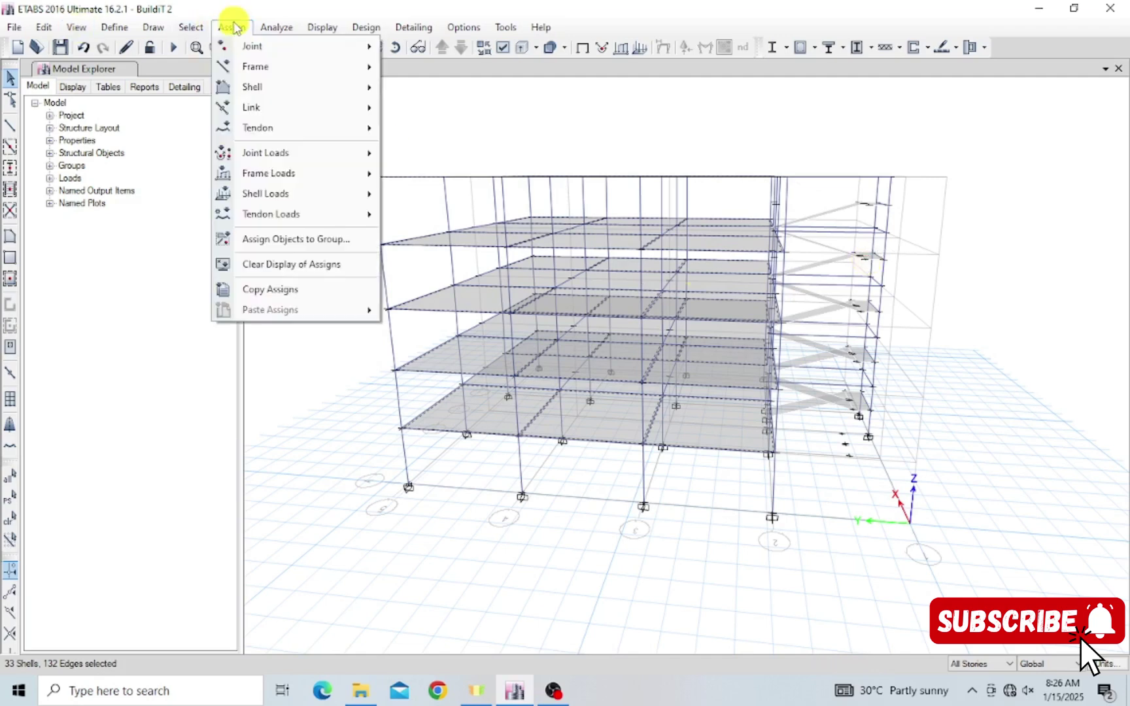
mouse_move(270, 87)
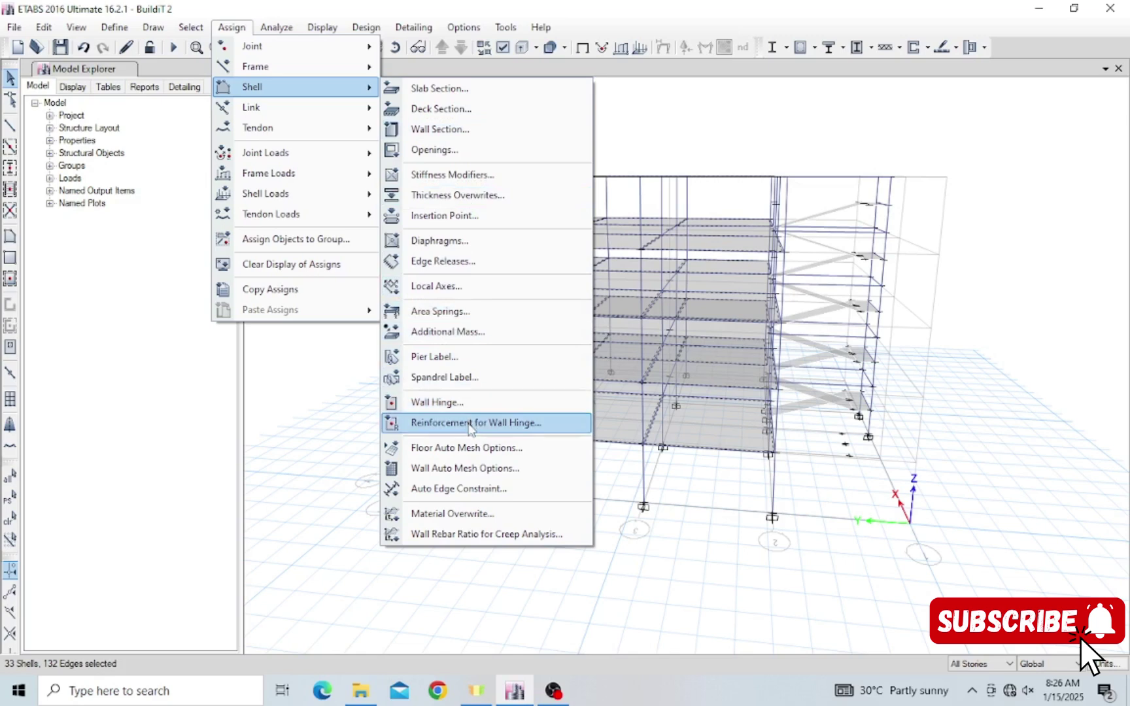
click(476, 242)
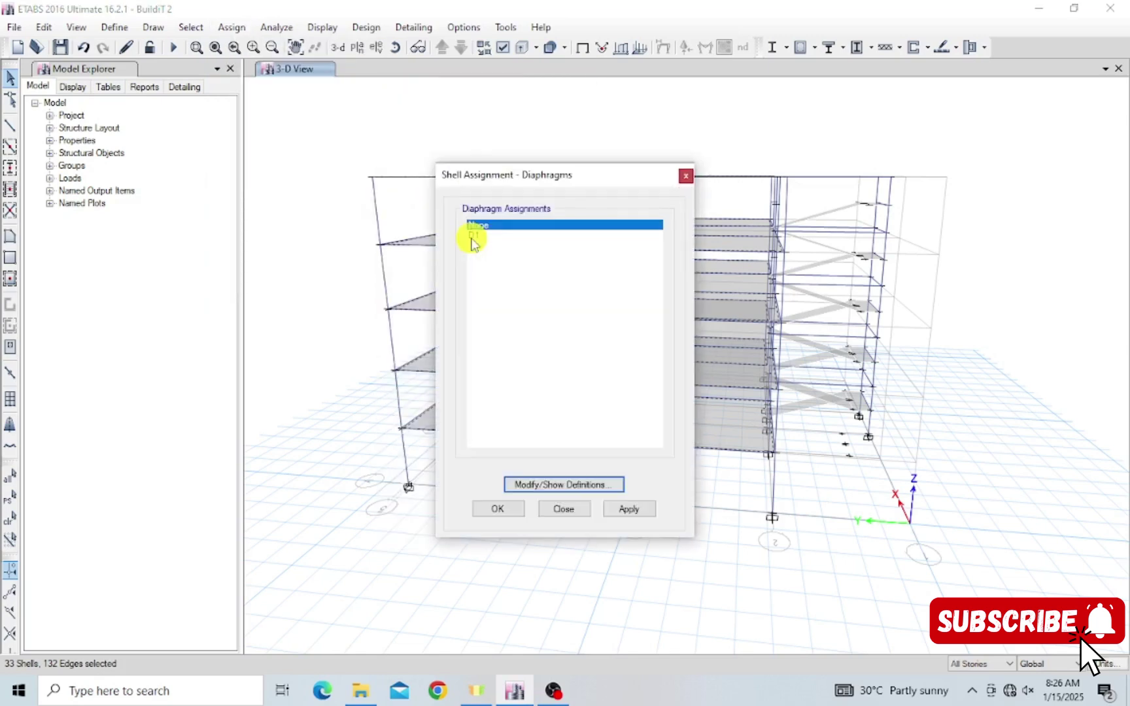
click(474, 236)
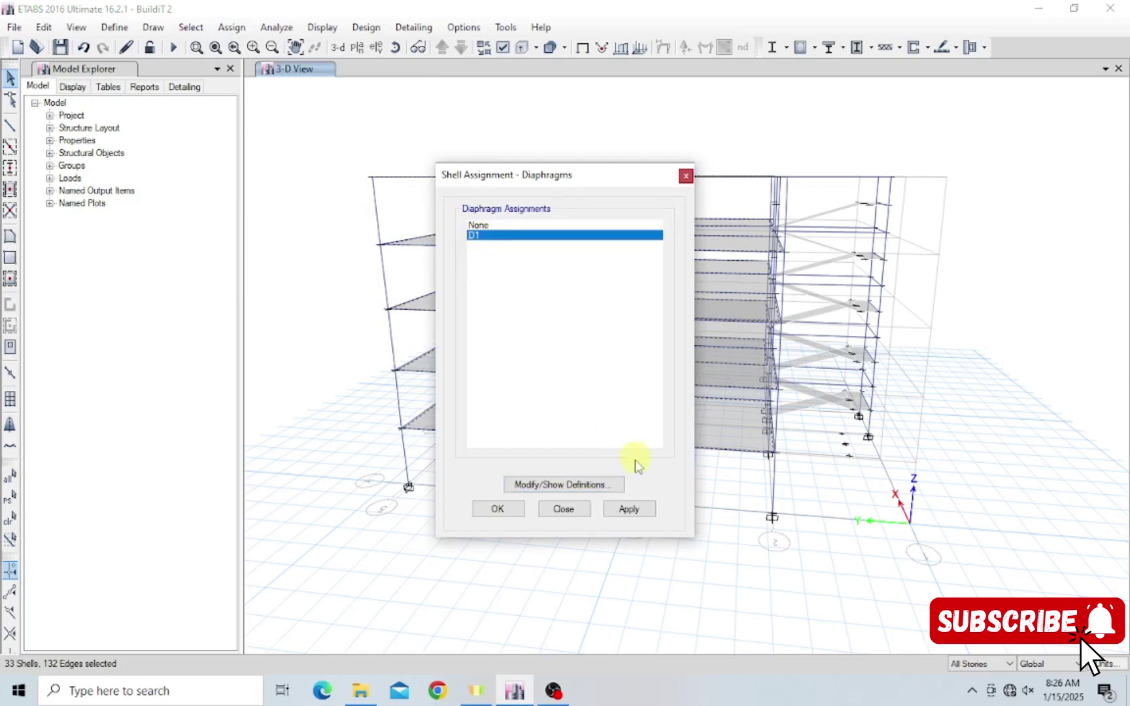
click(631, 510)
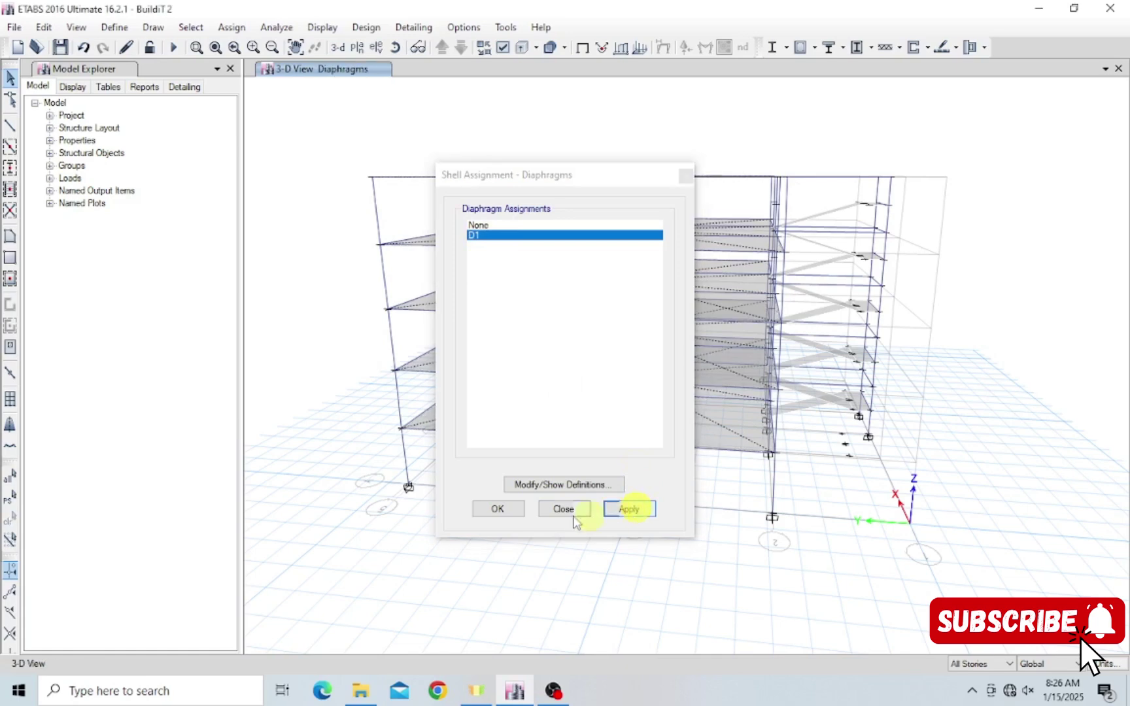
click(499, 509)
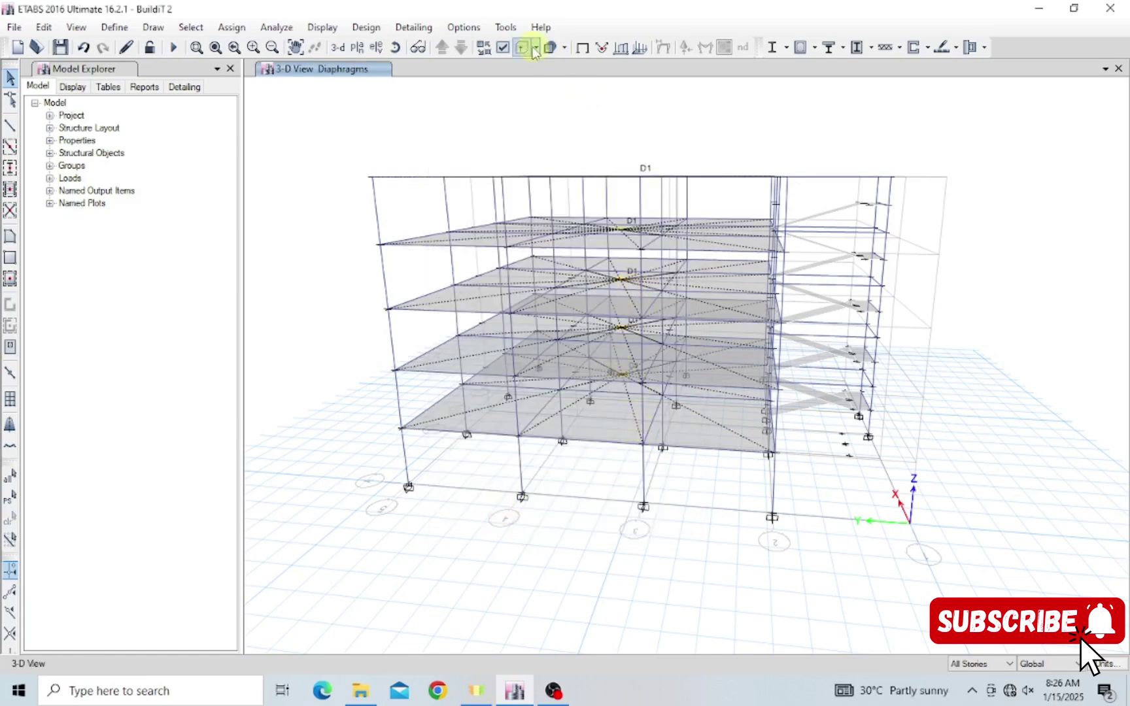
click(395, 47)
drag(576, 525, 594, 500)
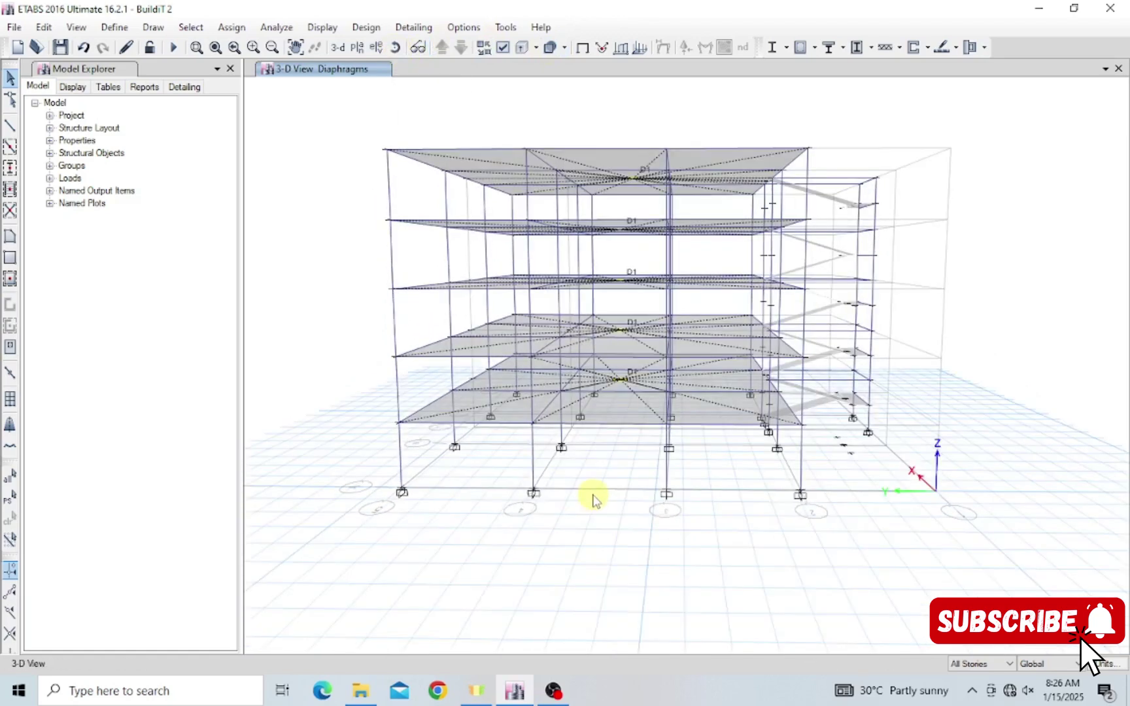
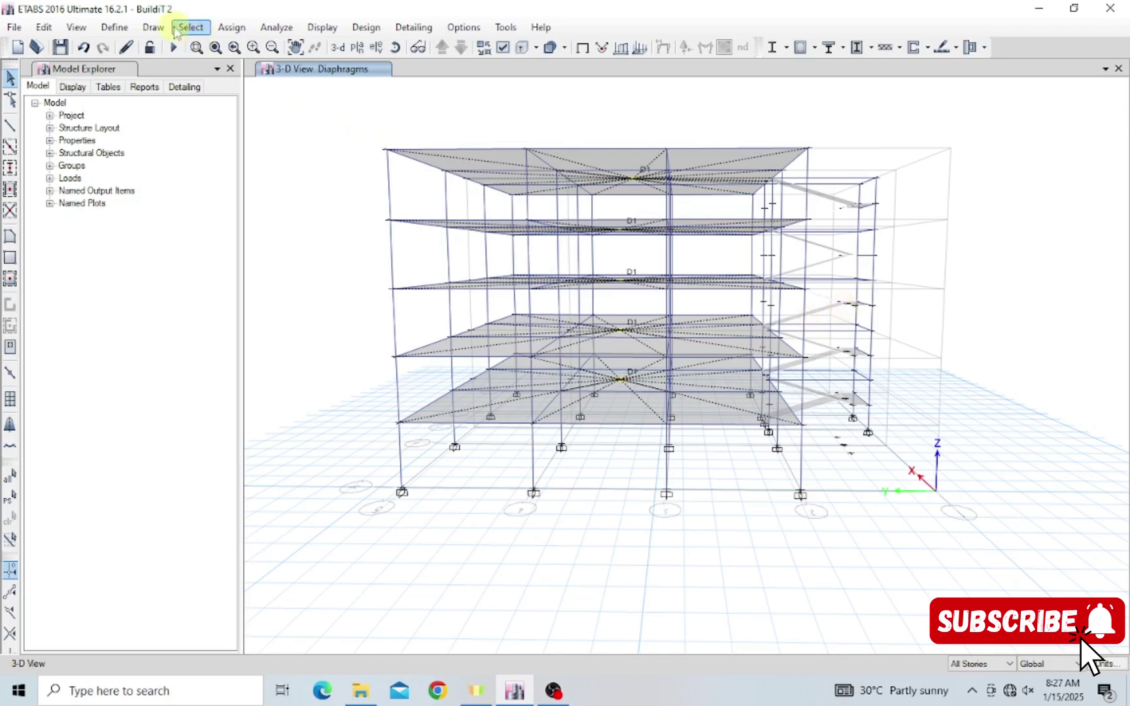
For wind load pattern Wx, use exposure from extents of diaphragms and set the rear coefficient Cp to 0.5, without a parapet
click(114, 27)
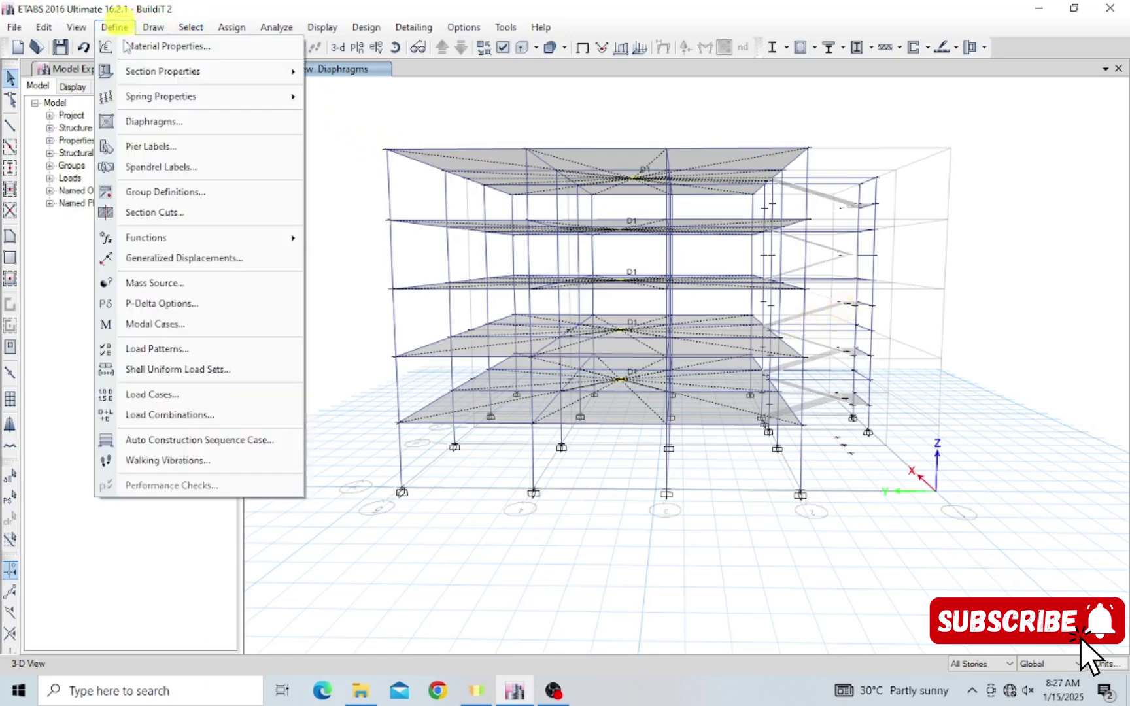
click(222, 347)
click(288, 360)
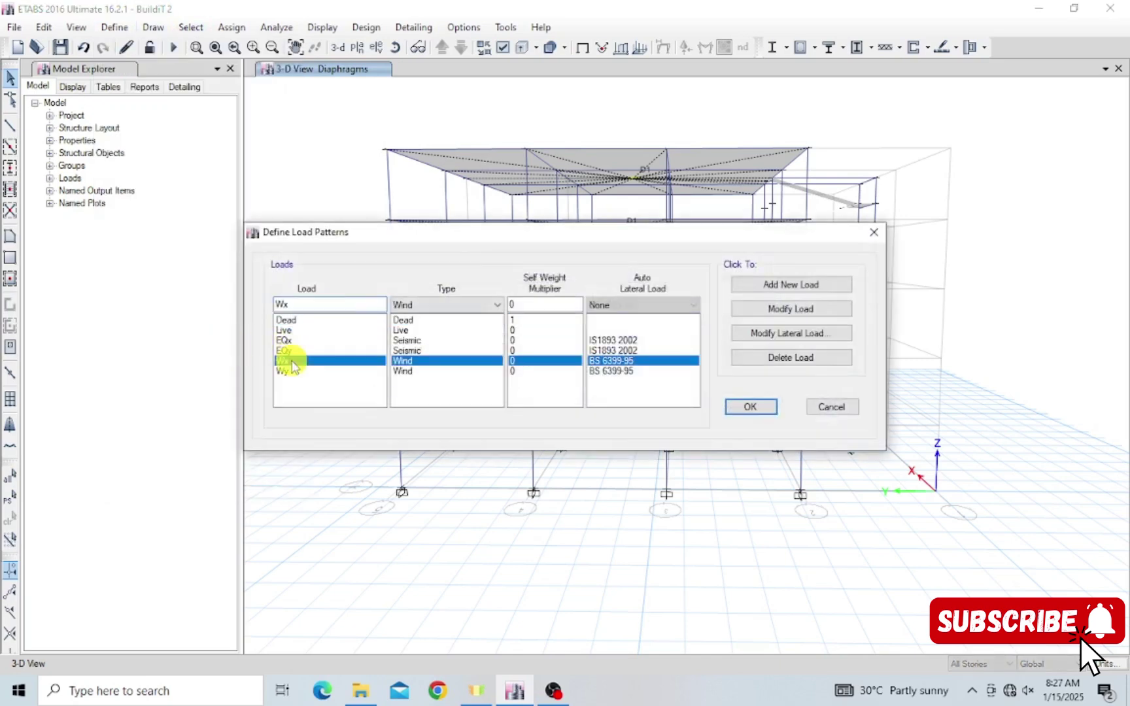
click(784, 333)
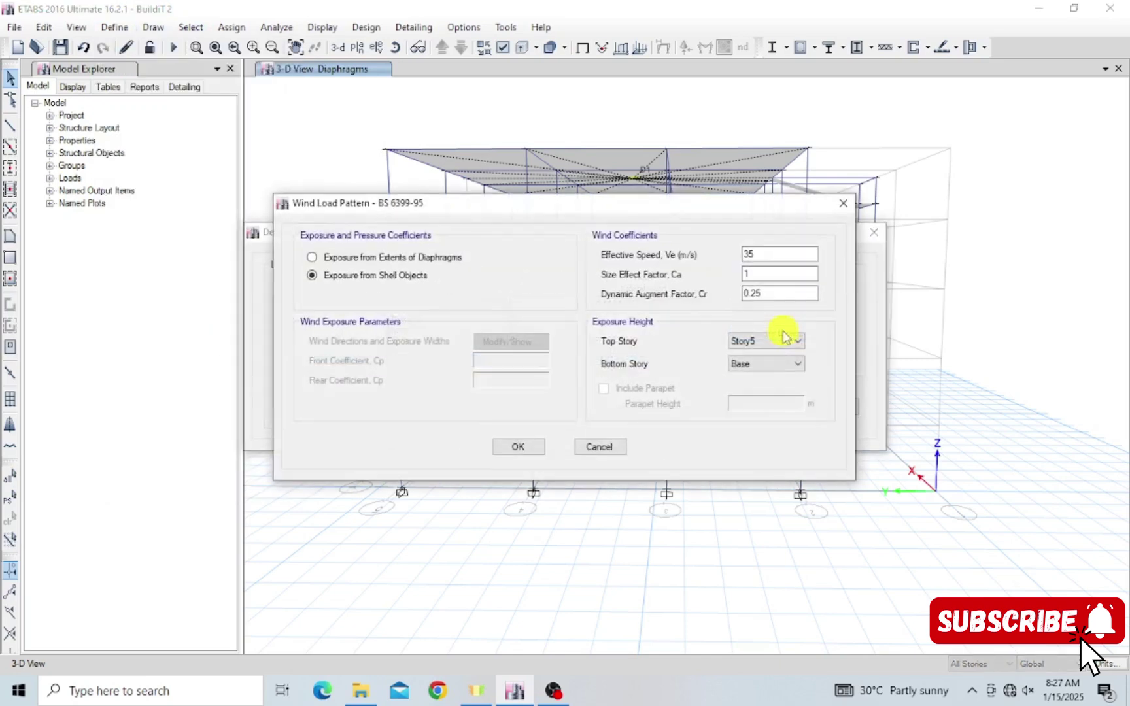
click(416, 258)
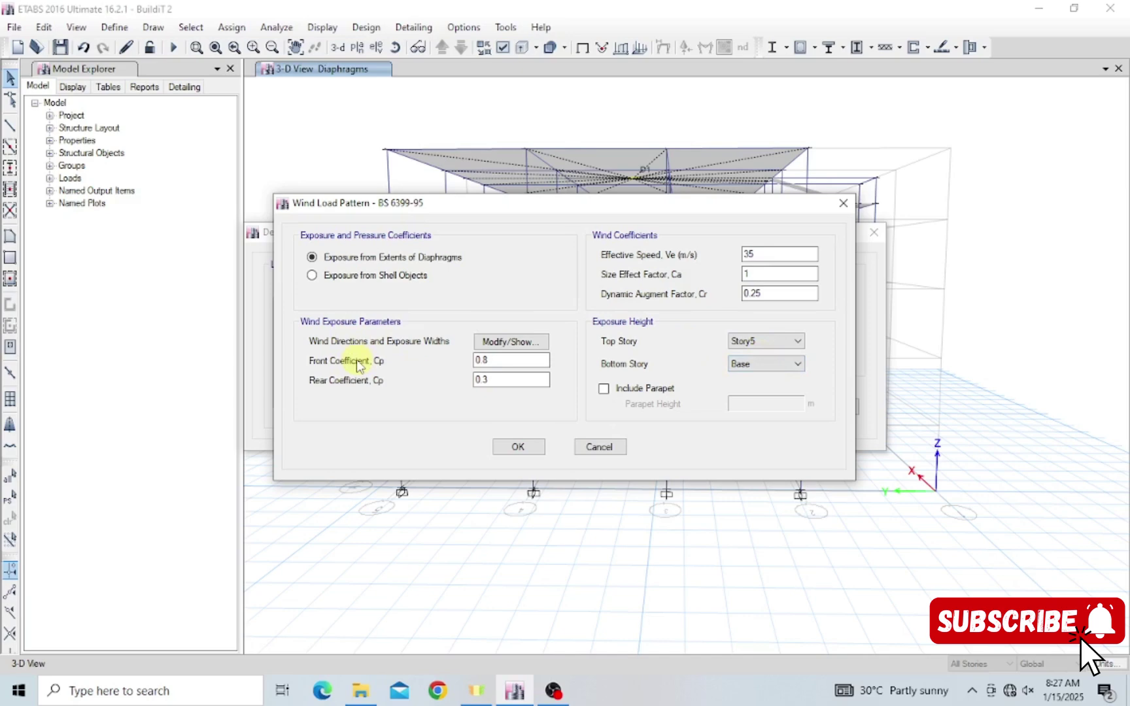
click(490, 361)
click(497, 379)
key(BackSpace)
text(5)
click(604, 389)
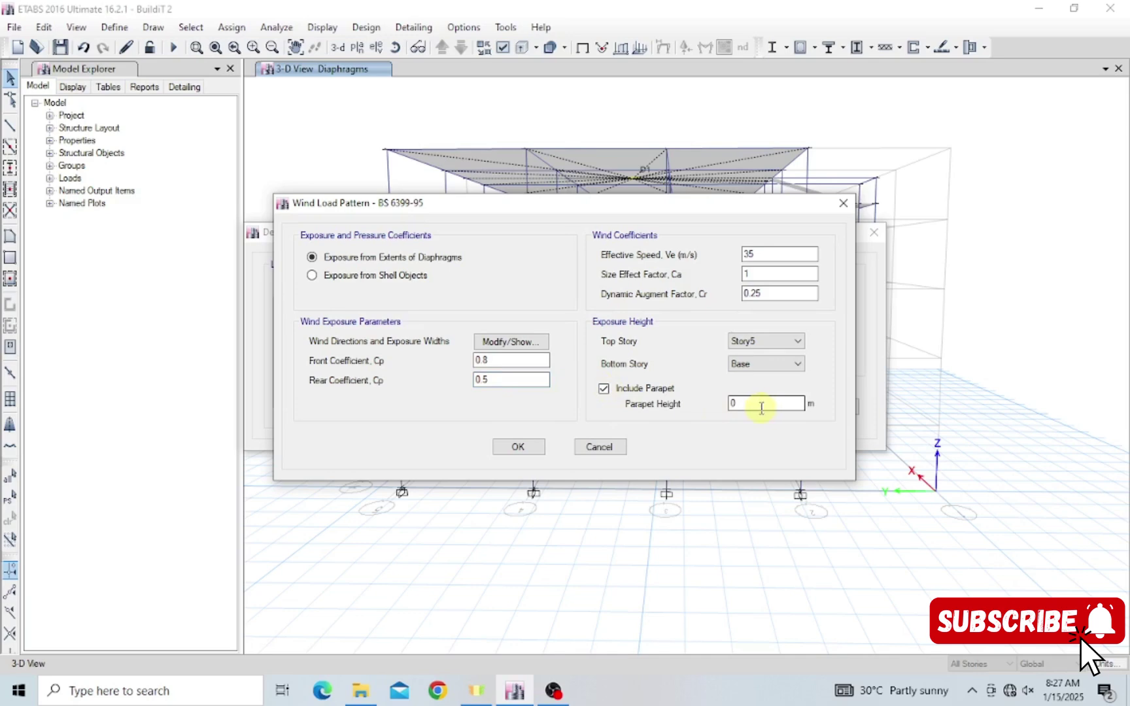
click(603, 388)
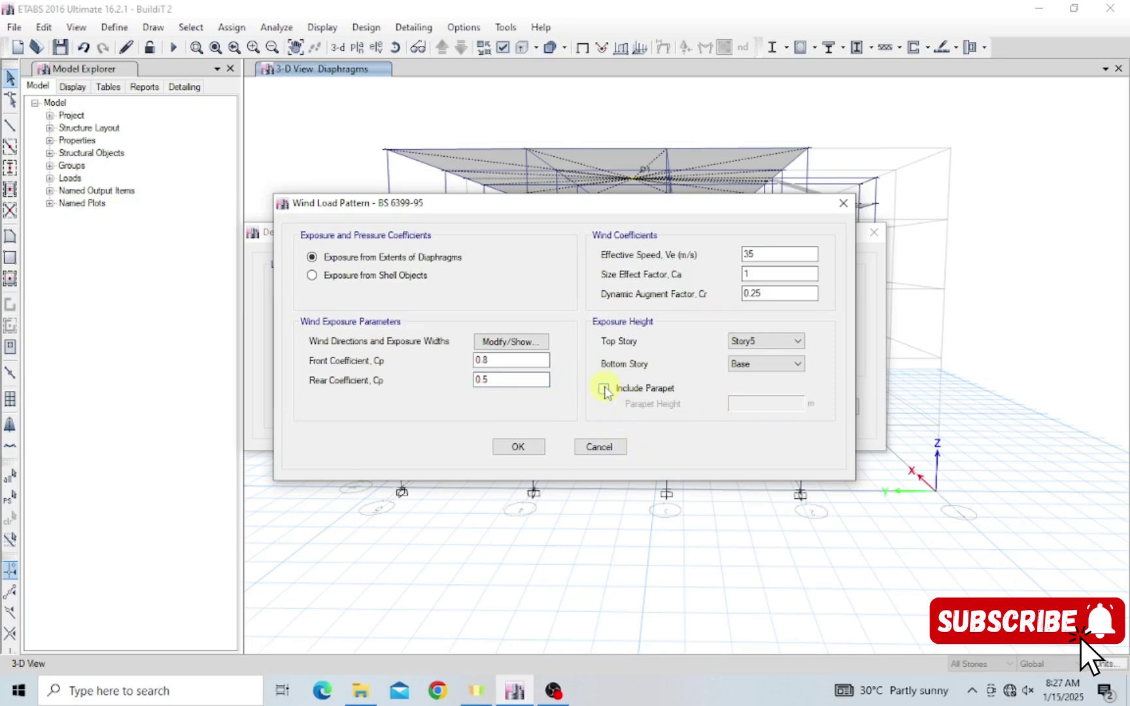
Restrict the Wx wind direction angles to 0 deg in the exposure width data and accept the wind load settings
click(517, 342)
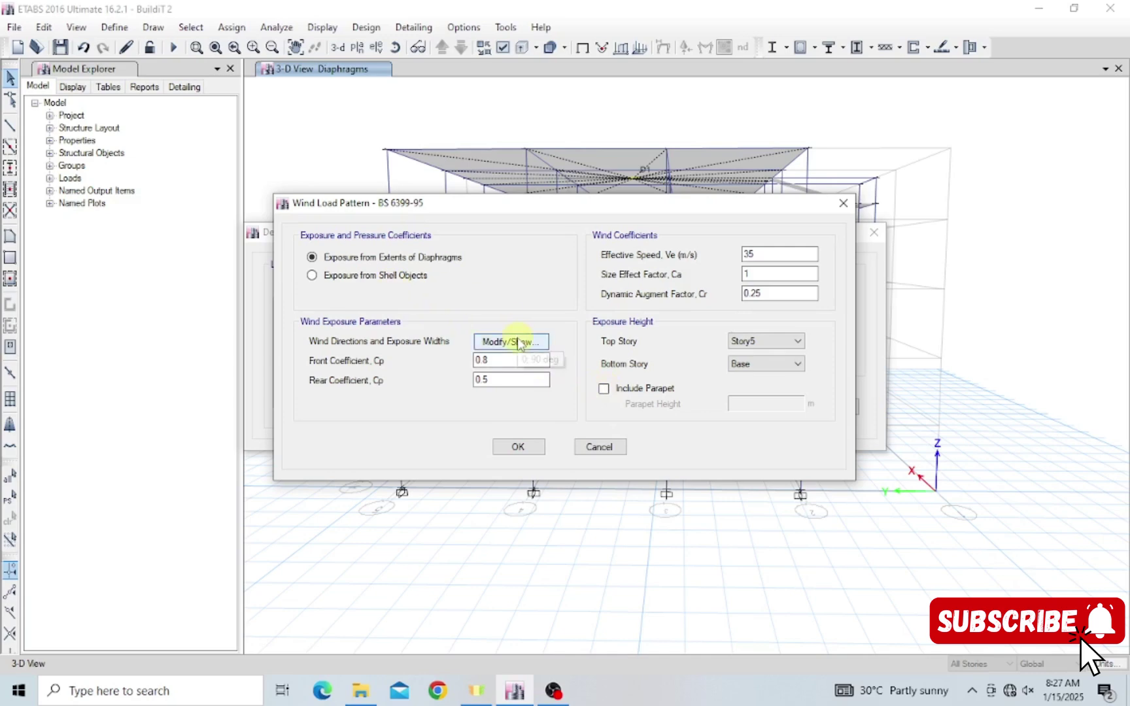
click(518, 344)
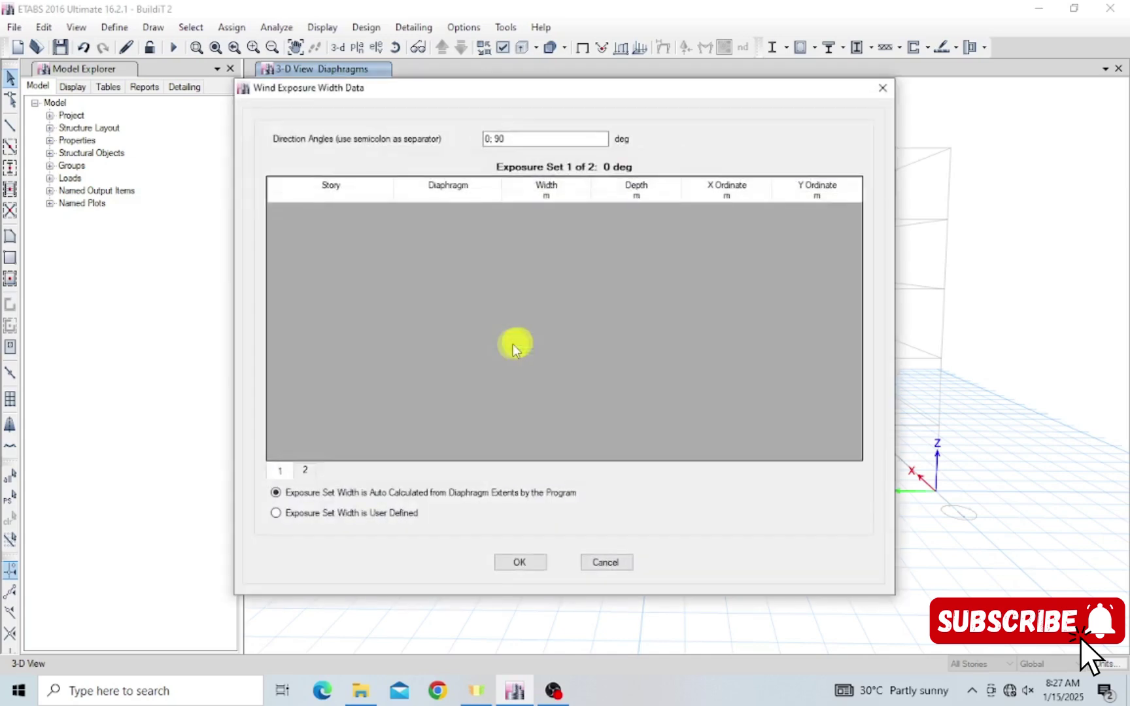
click(306, 472)
click(281, 471)
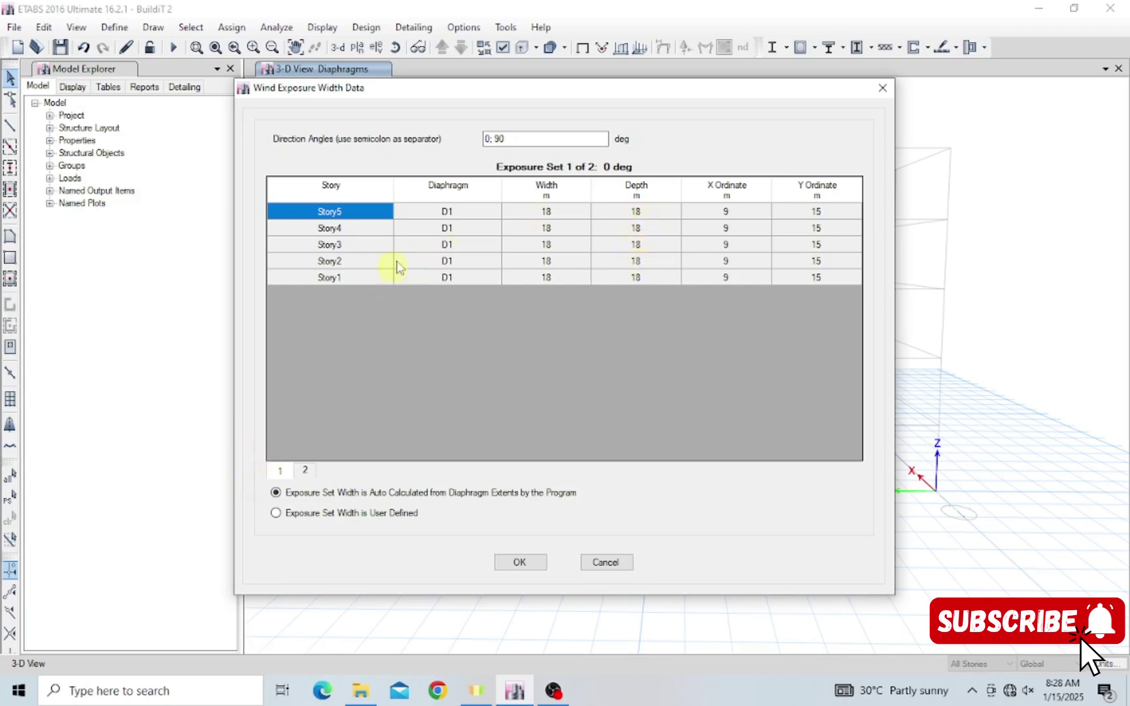
click(514, 140)
key(BackSpace)
key(BackSpace)
key(BackSpace)
key(BackSpace)
click(517, 562)
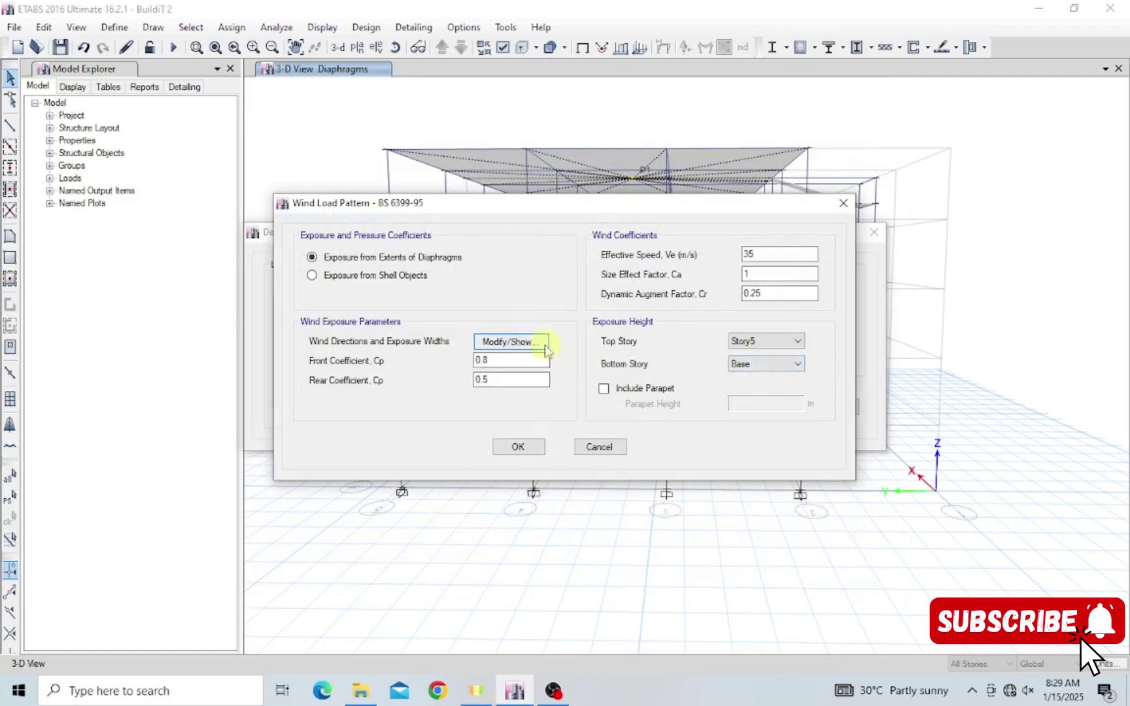
click(518, 448)
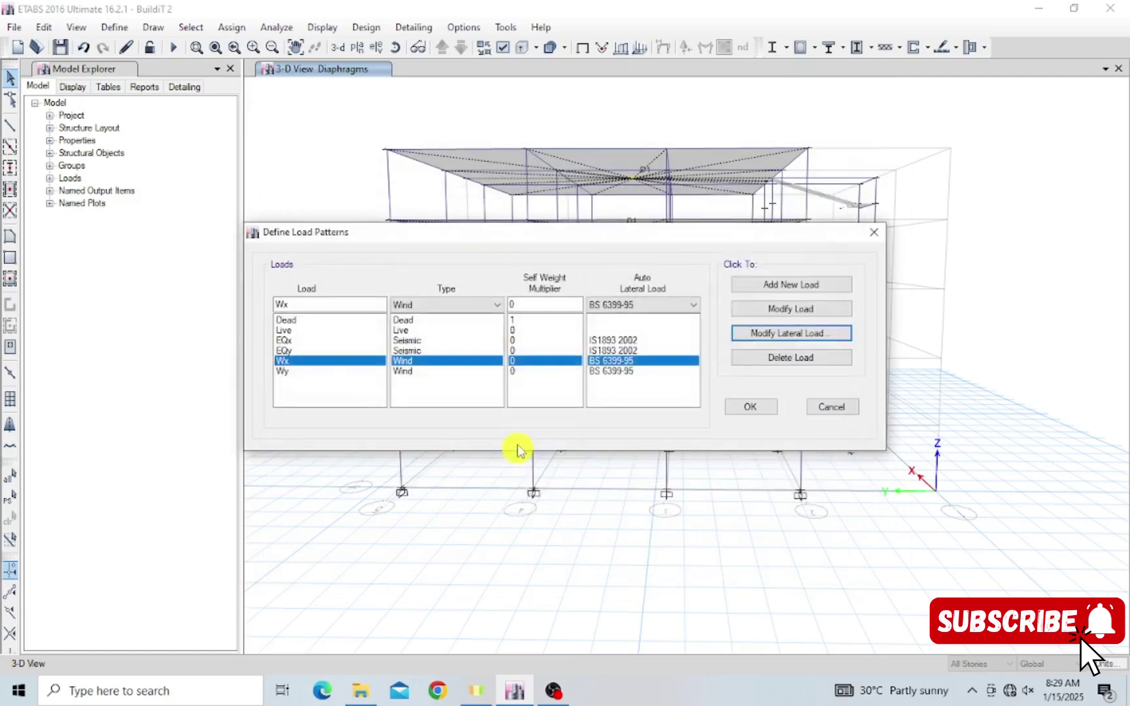
For wind load pattern Wy, use exposure from extents of diaphragms and set the rear coefficient Cp to 0.5
click(350, 370)
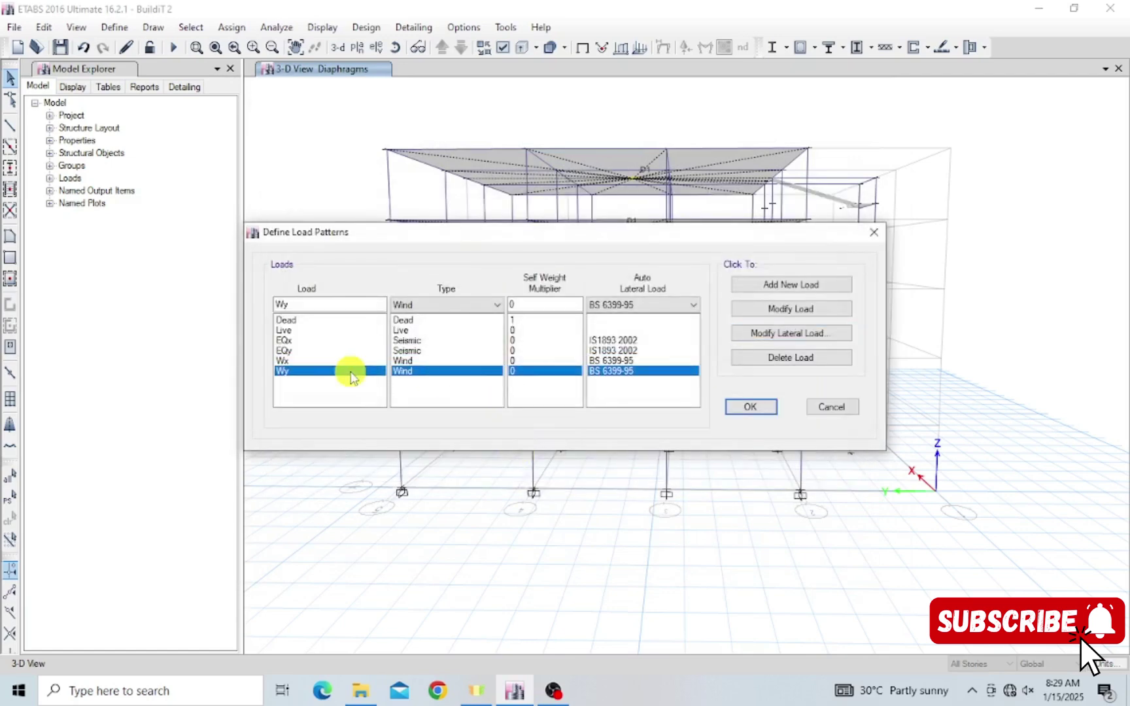
click(821, 335)
click(392, 258)
click(760, 275)
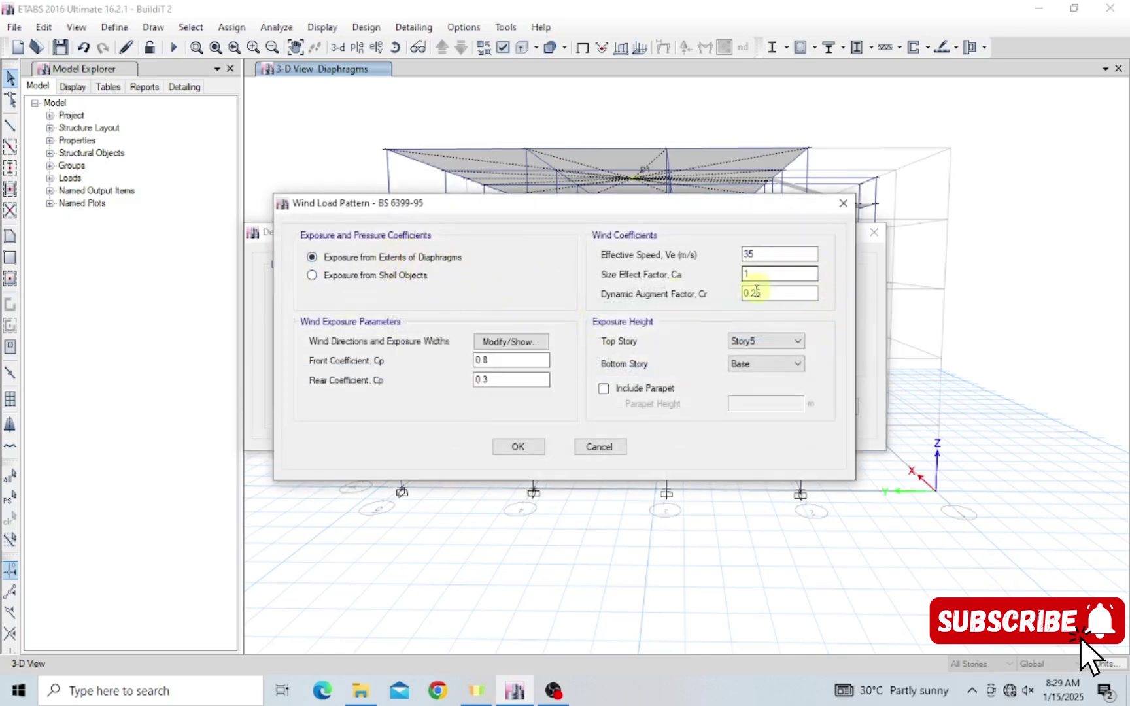
click(501, 379)
key(BackSpace)
text(5)
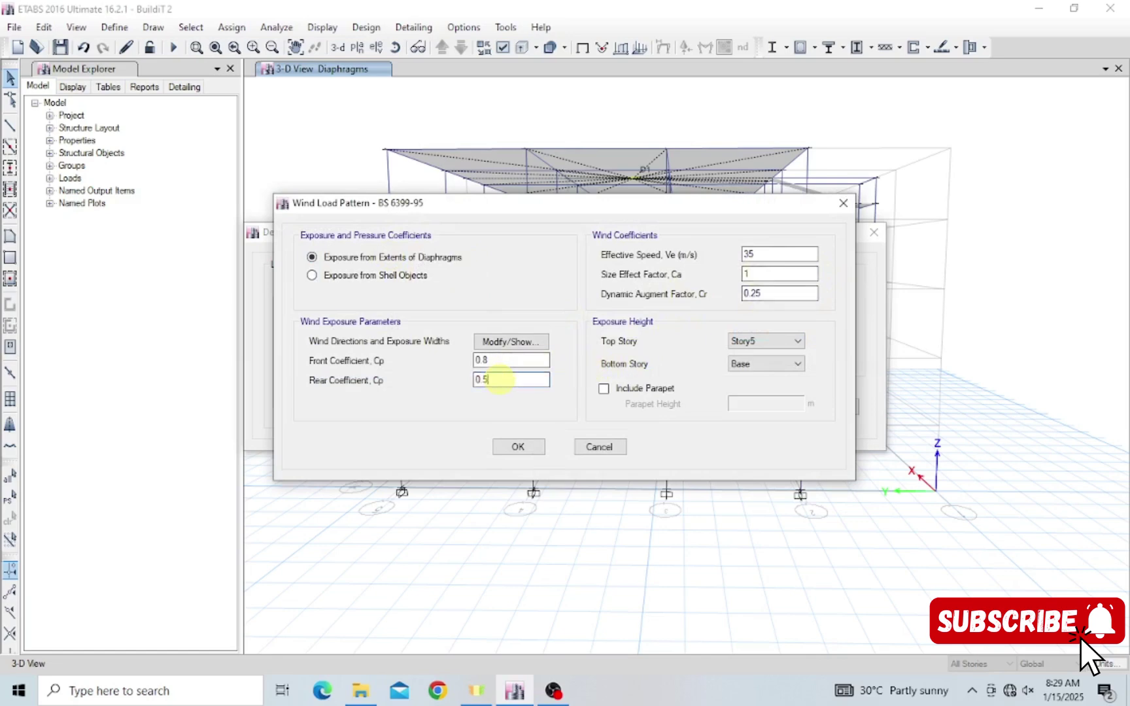
Restrict the Wy wind direction angles to 90 deg in the exposure width data and accept the wind load and load pattern settings
click(505, 341)
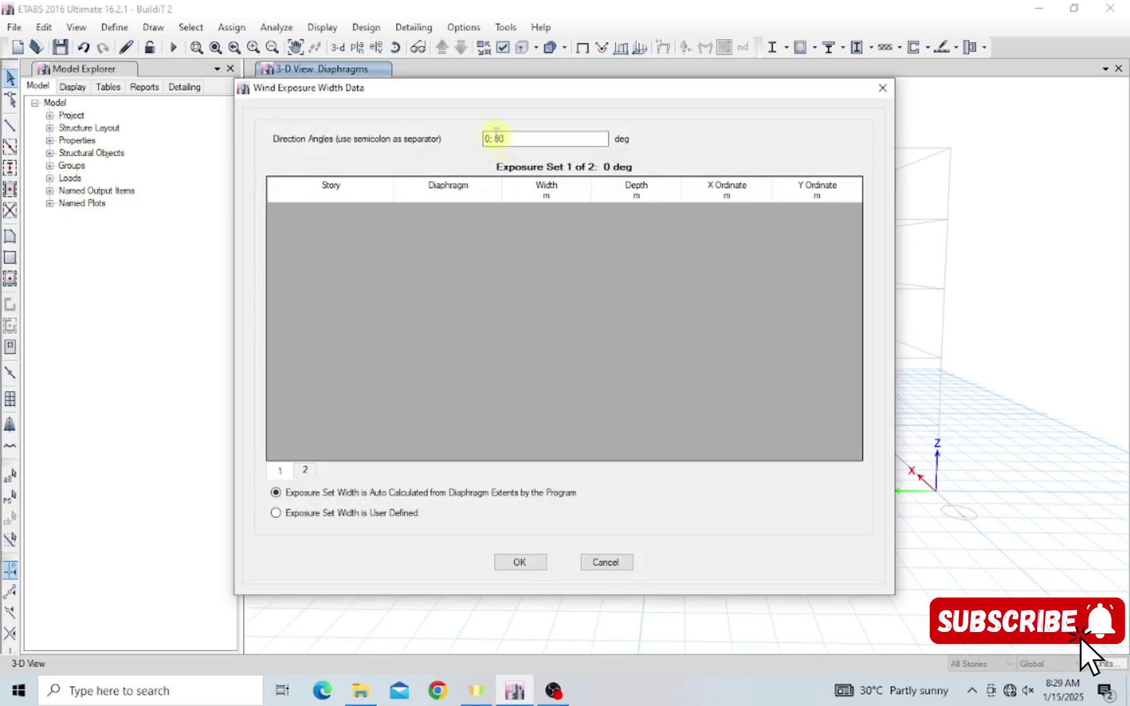
click(302, 470)
click(283, 471)
click(493, 139)
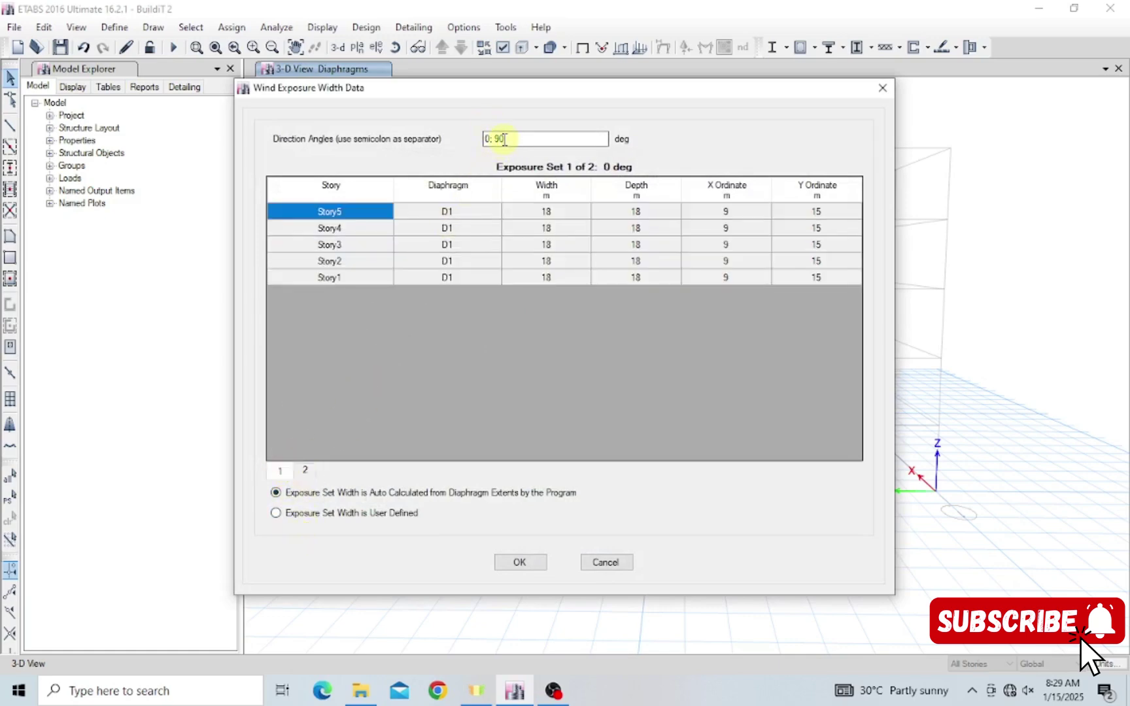
key(BackSpace)
key(BackSpace)
click(518, 561)
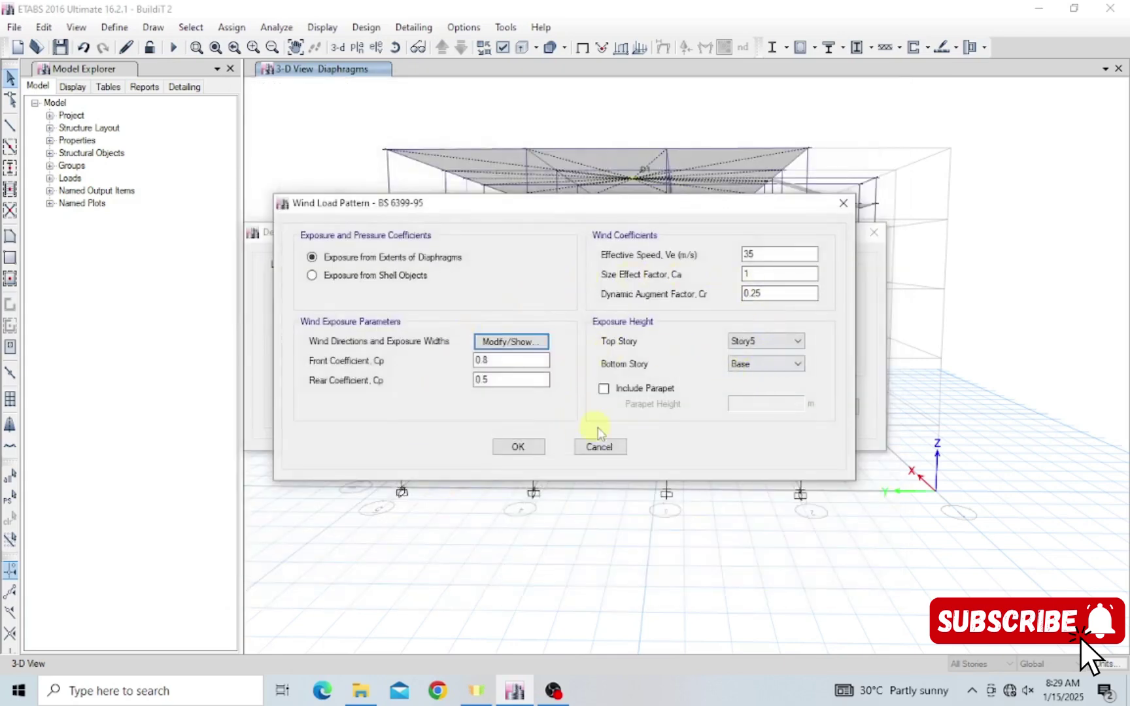
click(533, 452)
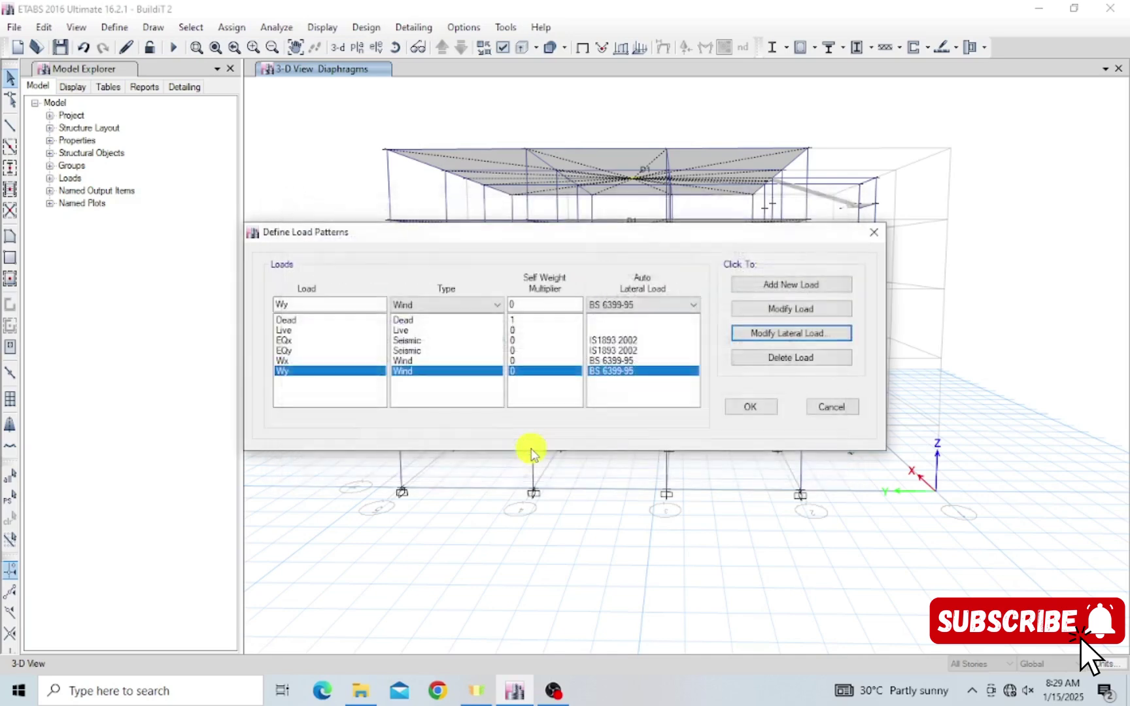
click(749, 407)
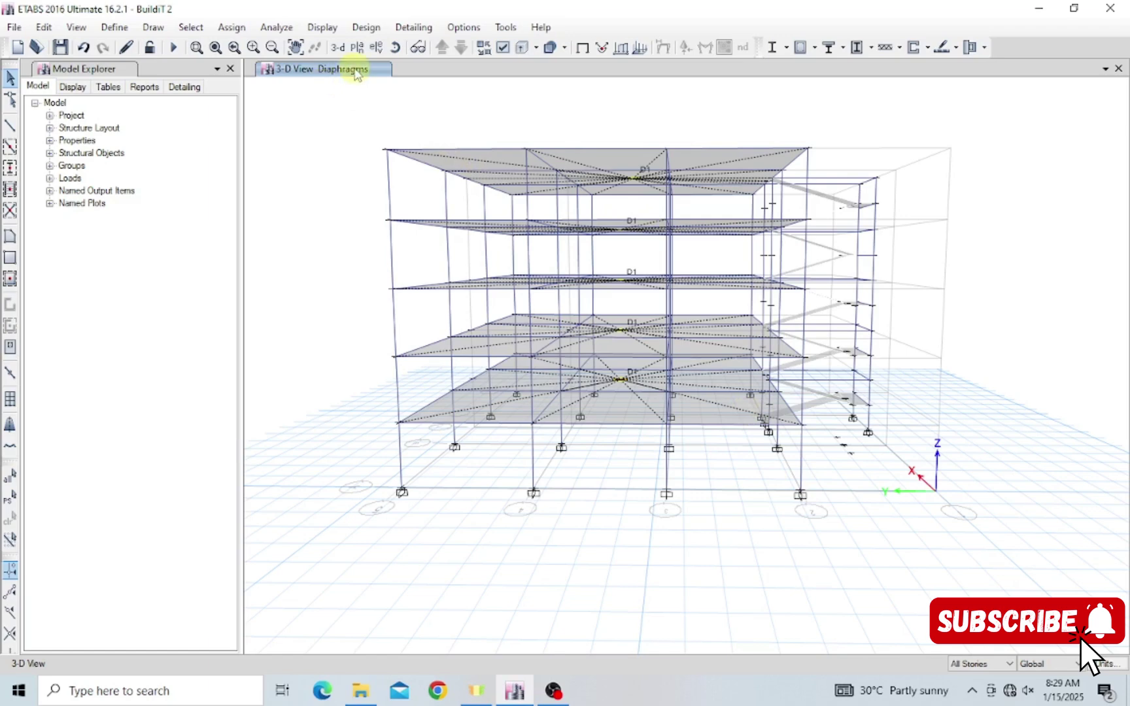
Run the structural analysis and inspect the displacement of a roof-level corner joint on the deformed 3D model
click(174, 48)
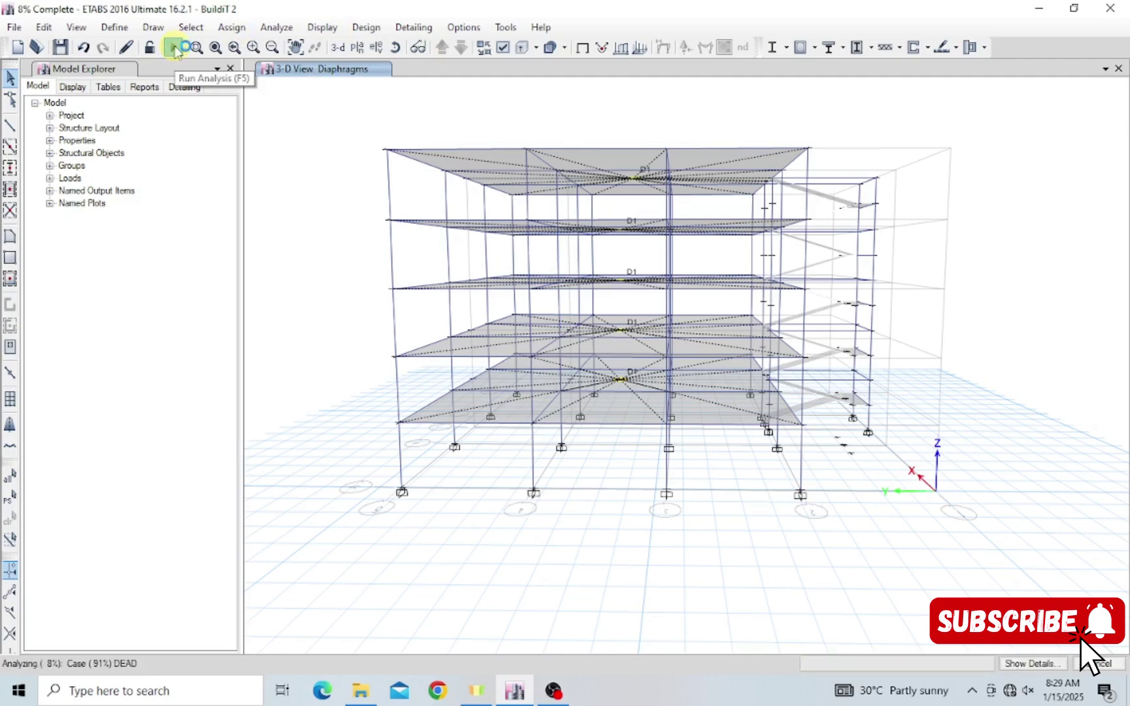
click(174, 48)
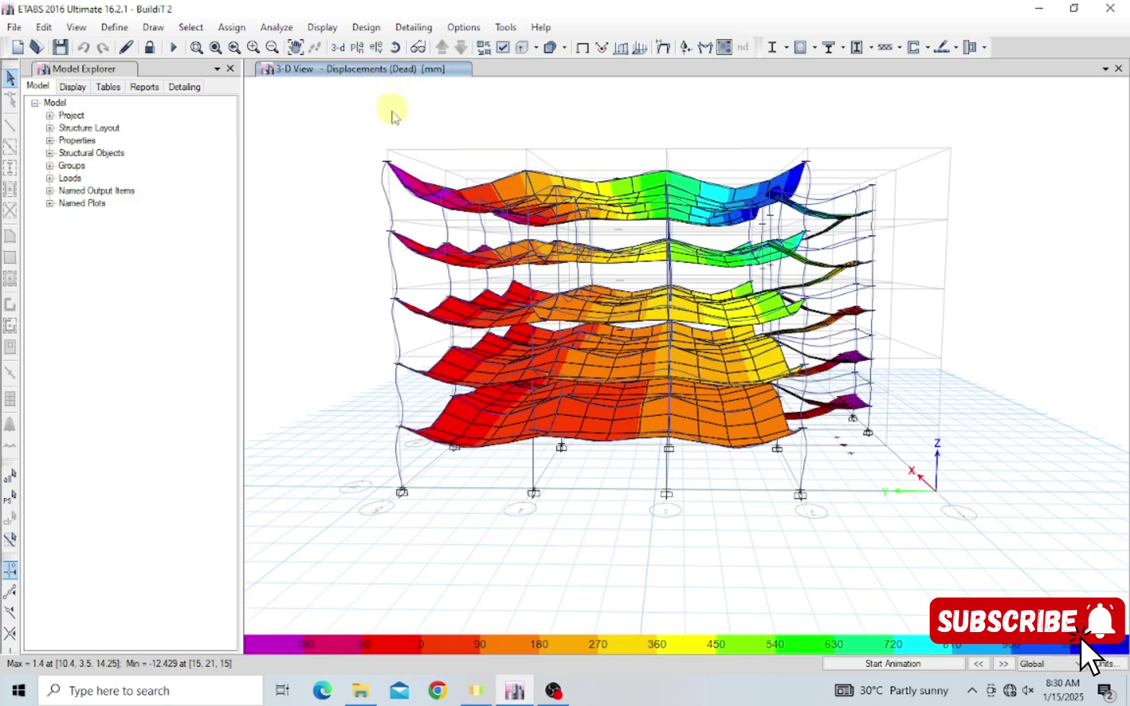
right_click(386, 163)
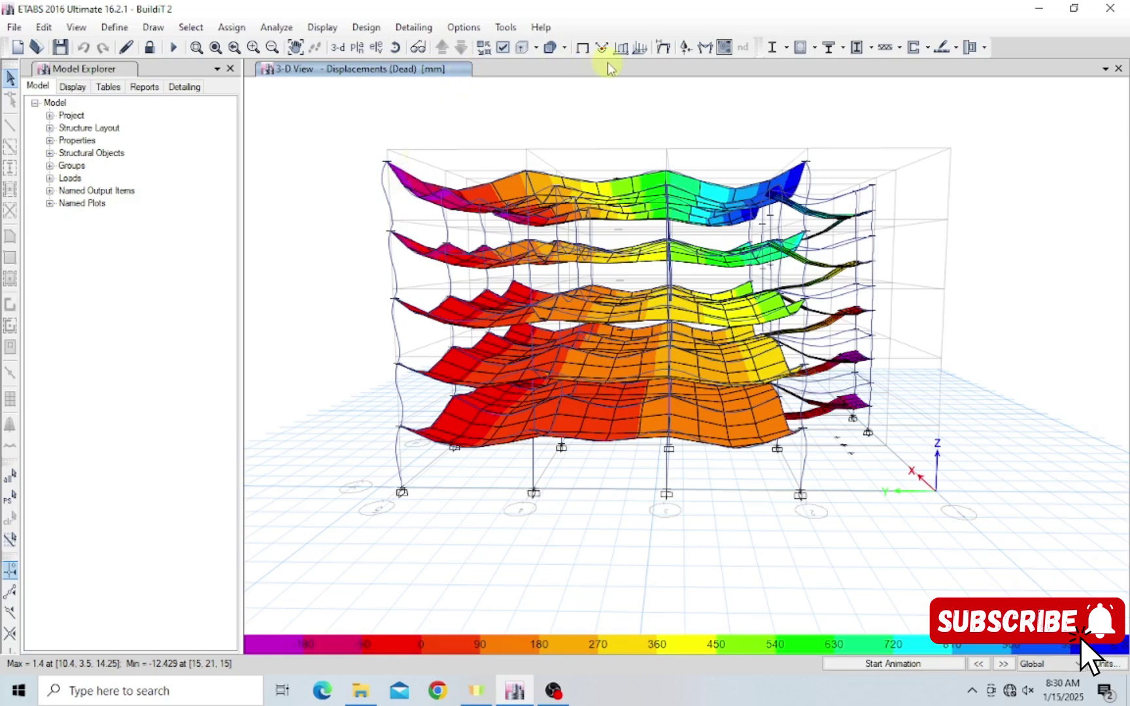
Open the deformed shape settings and switch the displacement view to the Story5 plan
click(662, 57)
drag(561, 131, 175, 95)
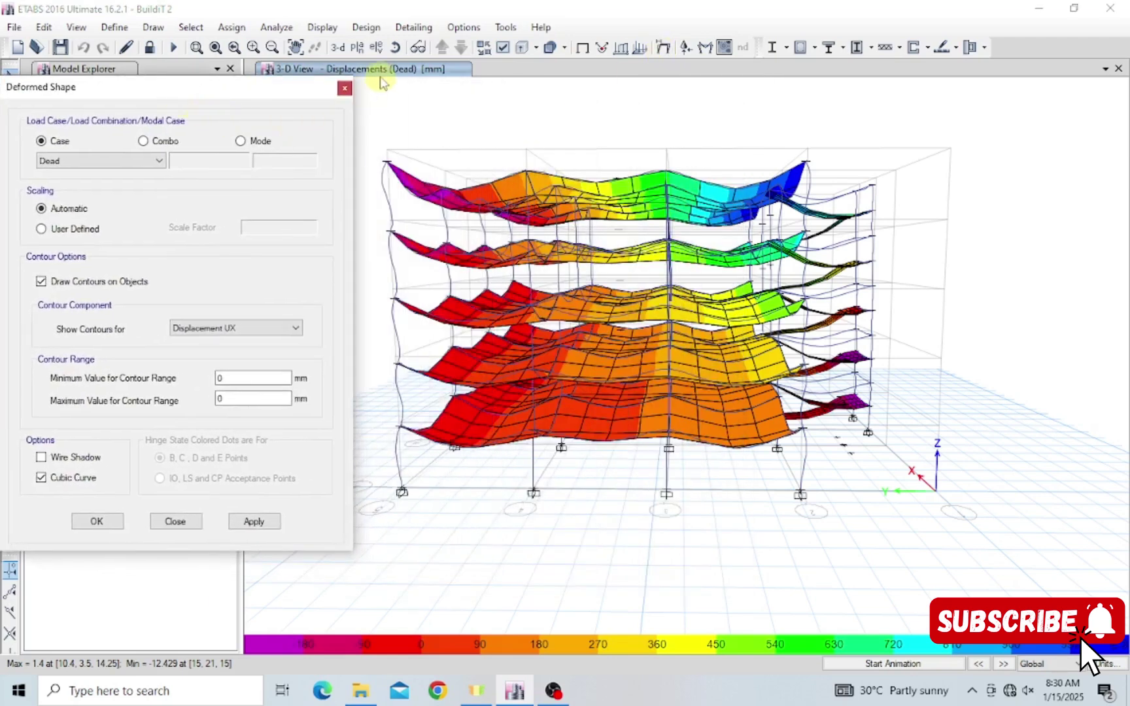
click(377, 54)
click(357, 48)
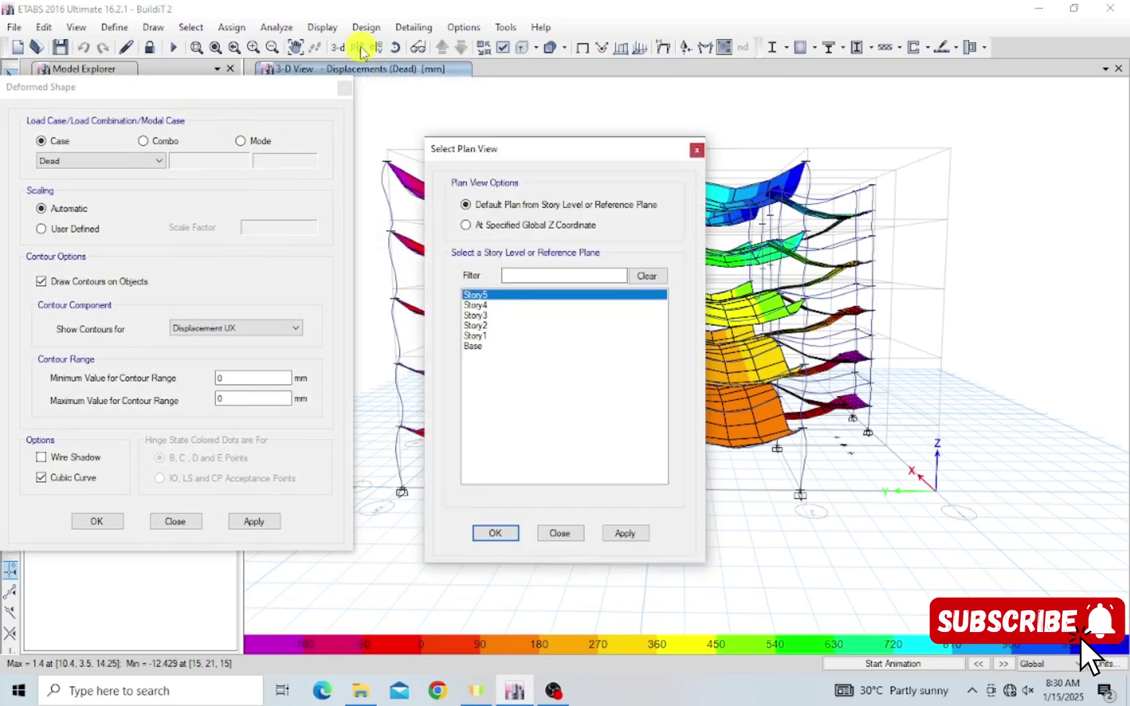
click(496, 533)
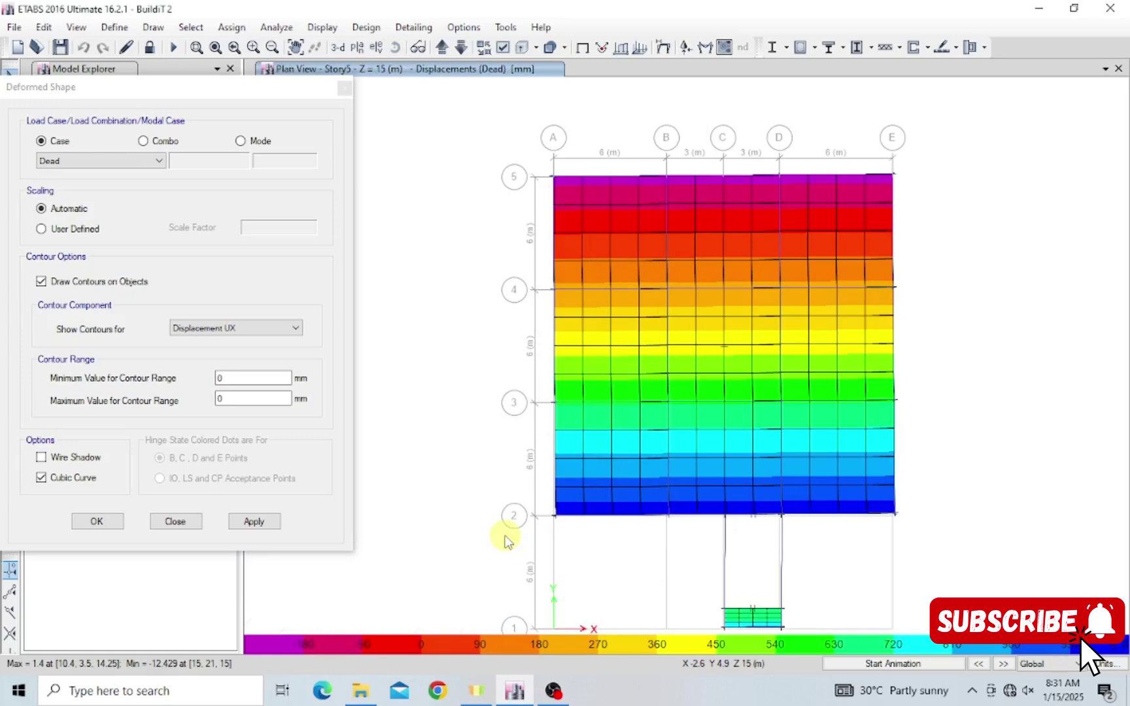
Display the deformed shape for load case Wx on the Story5 plan, without contours drawn on objects
click(60, 284)
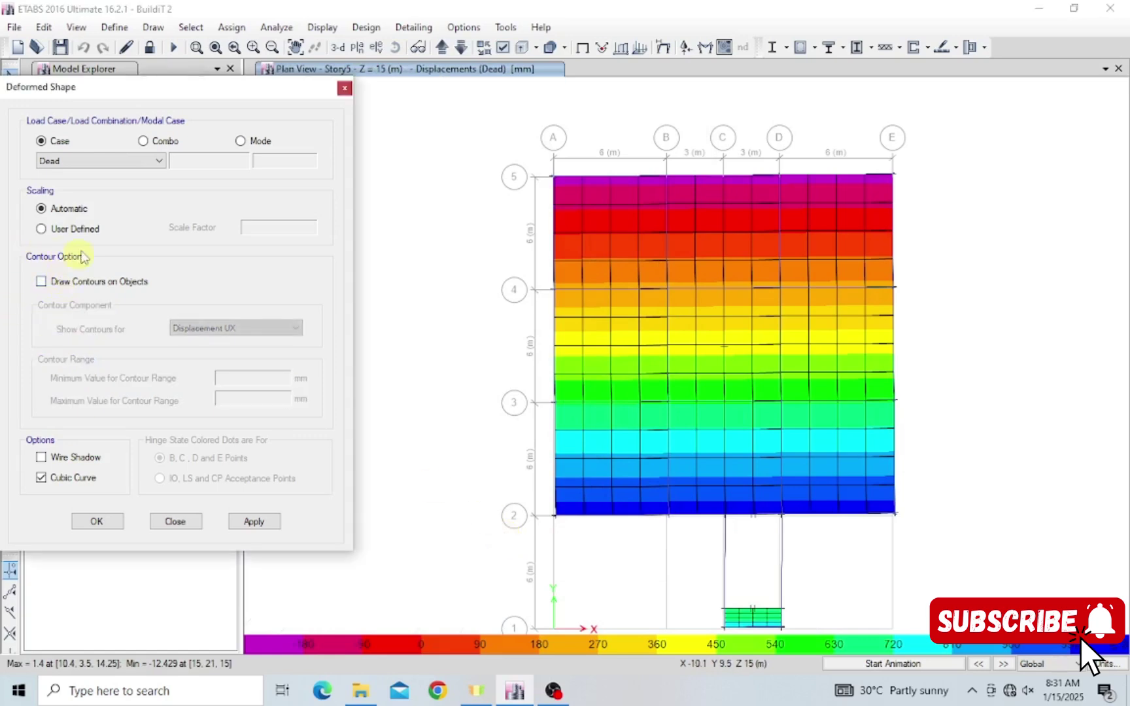
click(157, 160)
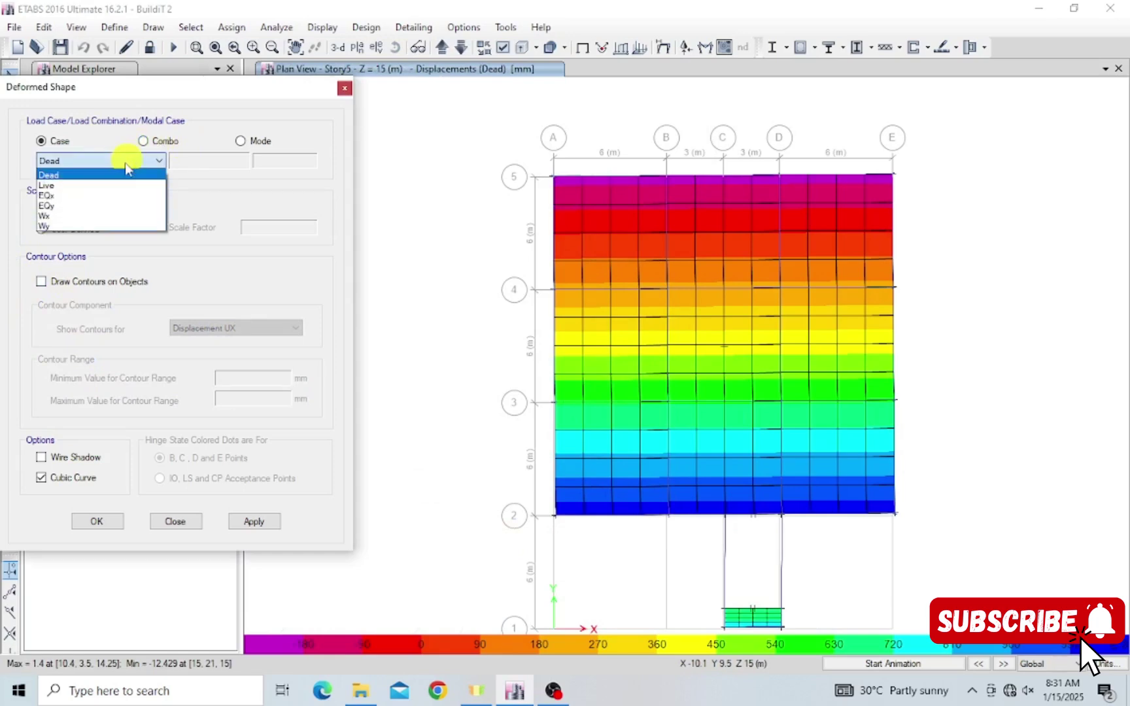
click(107, 216)
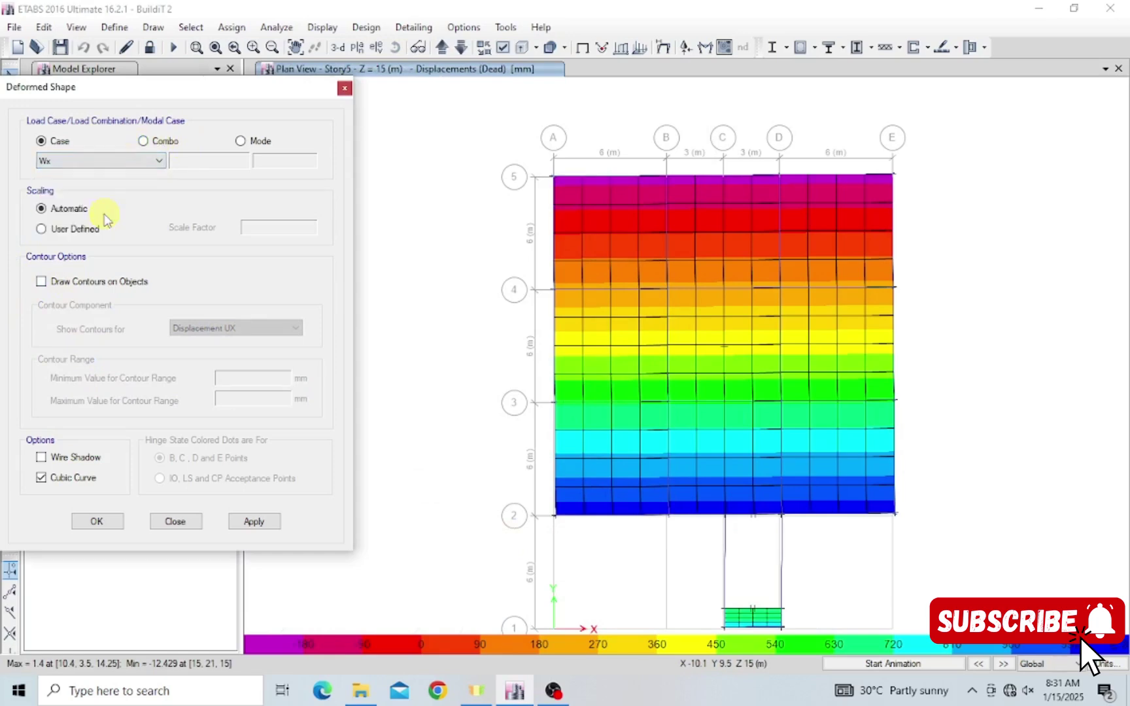
click(254, 521)
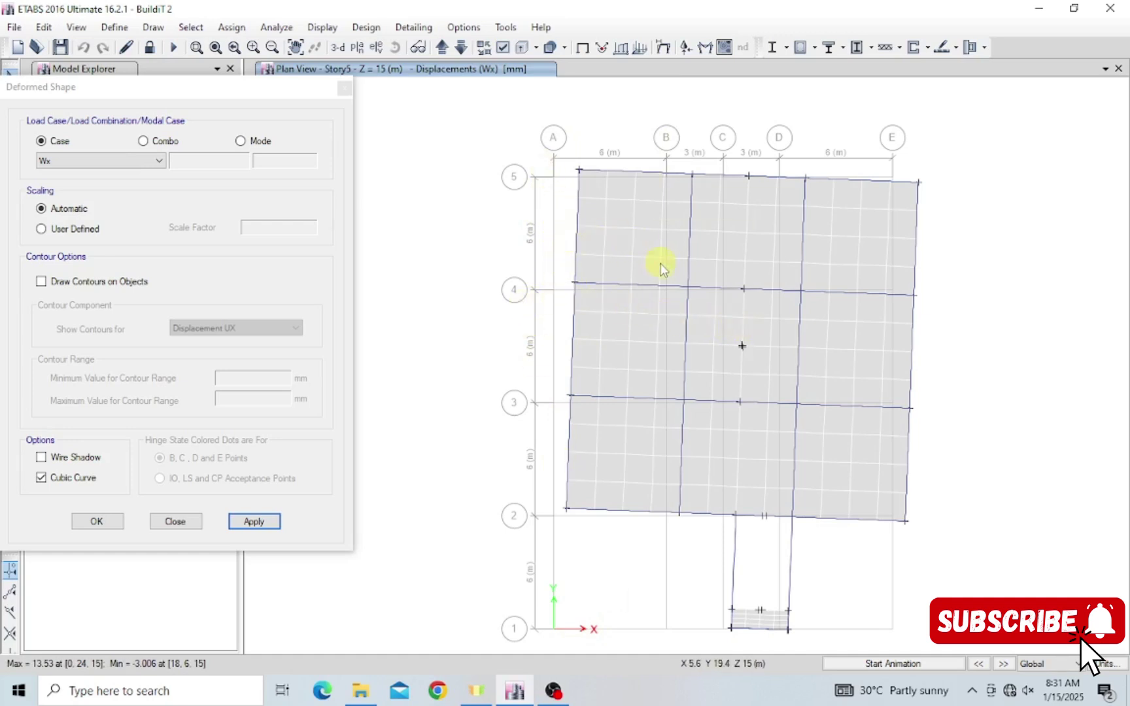
Display the deformed shape for load case Wy on the Story5 plan and start its animation
click(92, 159)
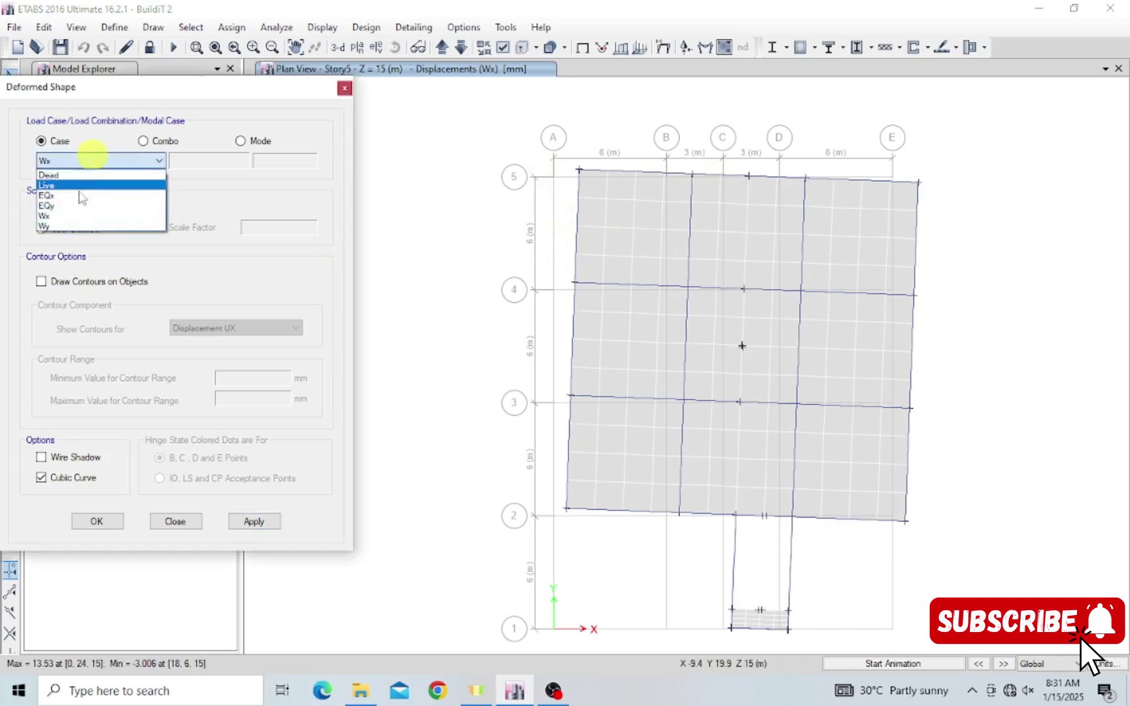
click(68, 226)
click(252, 522)
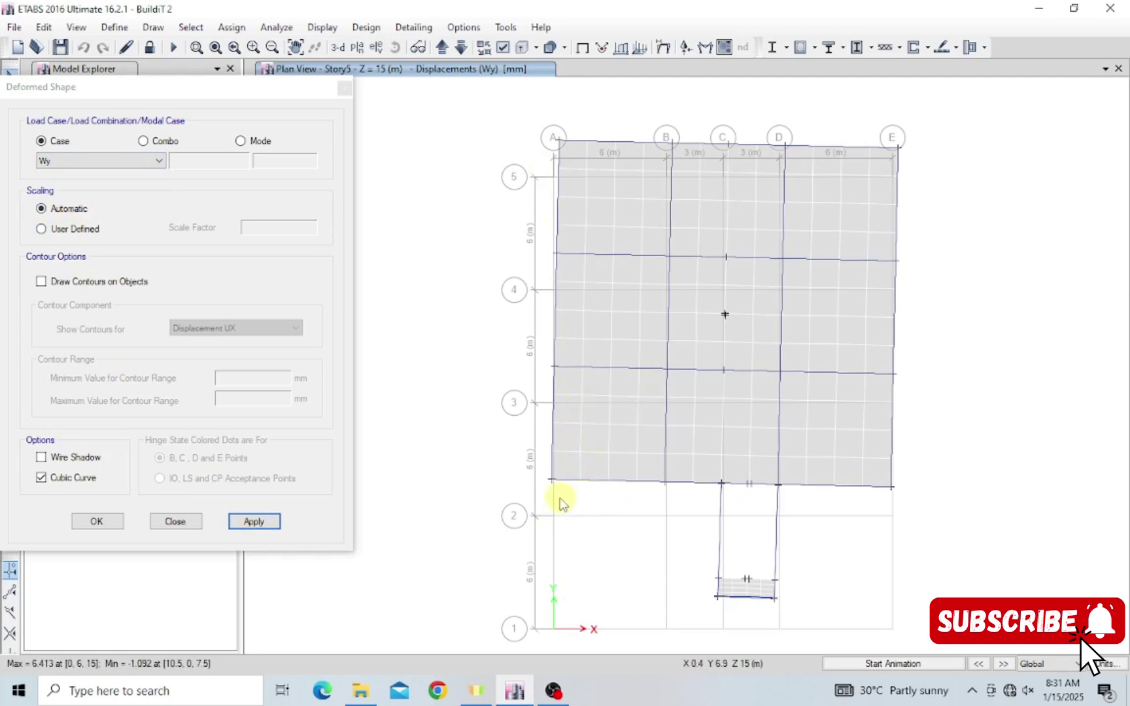
mouse_move(554, 483)
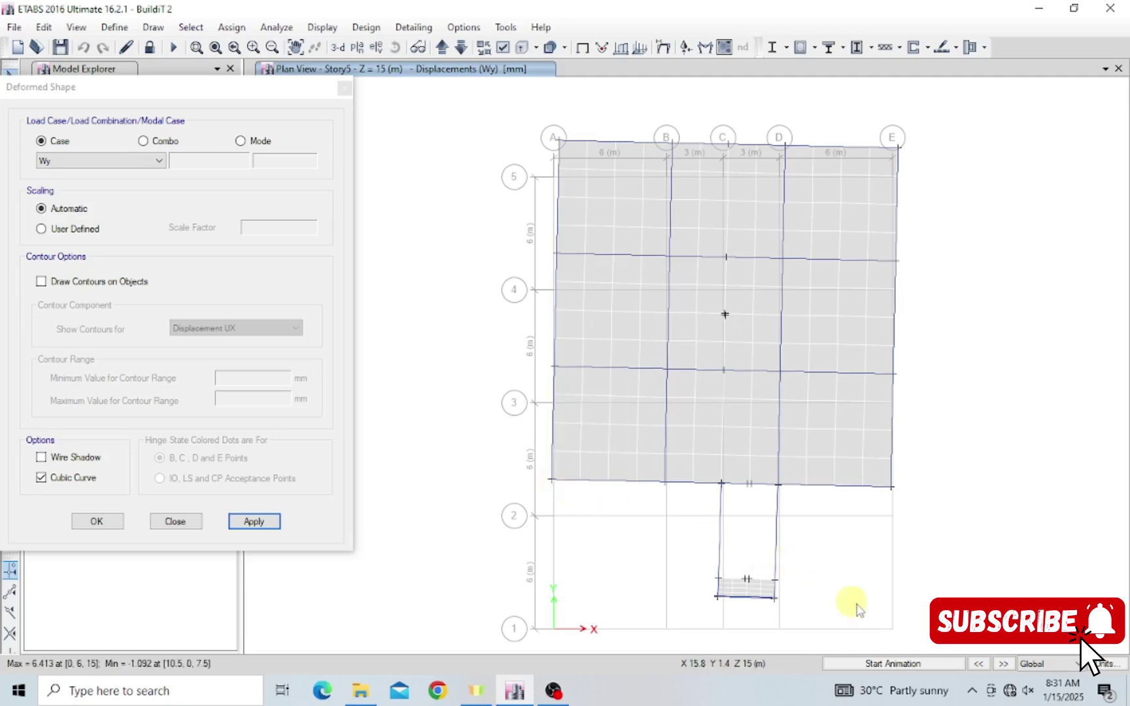
click(893, 664)
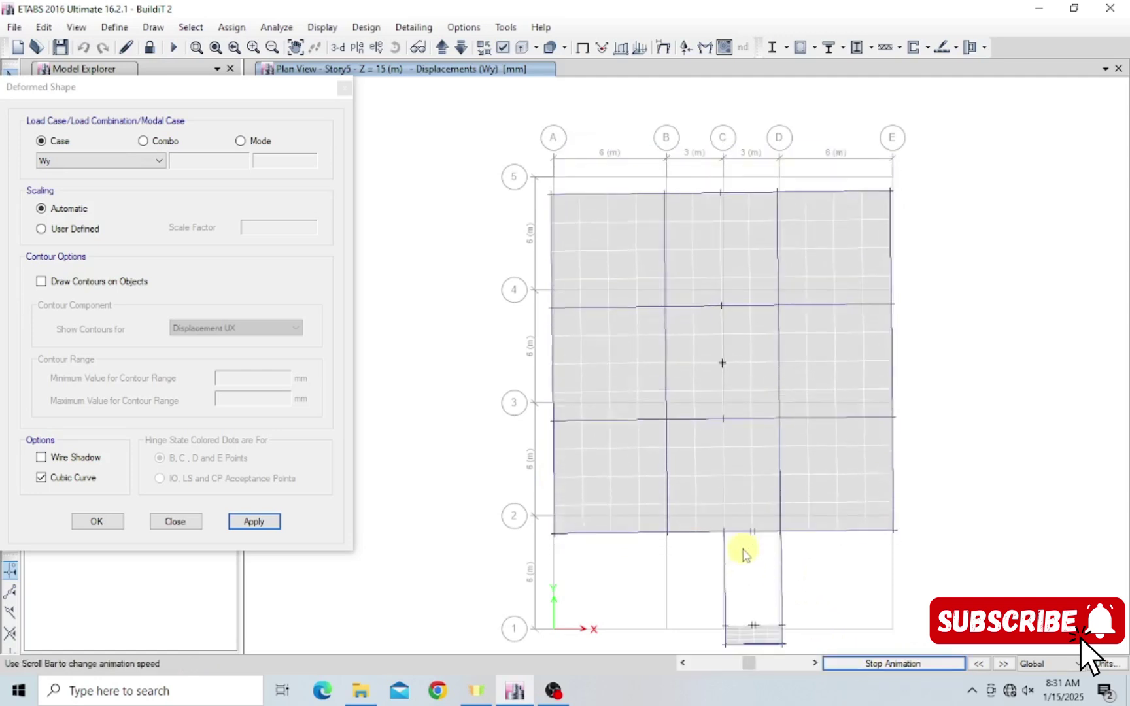